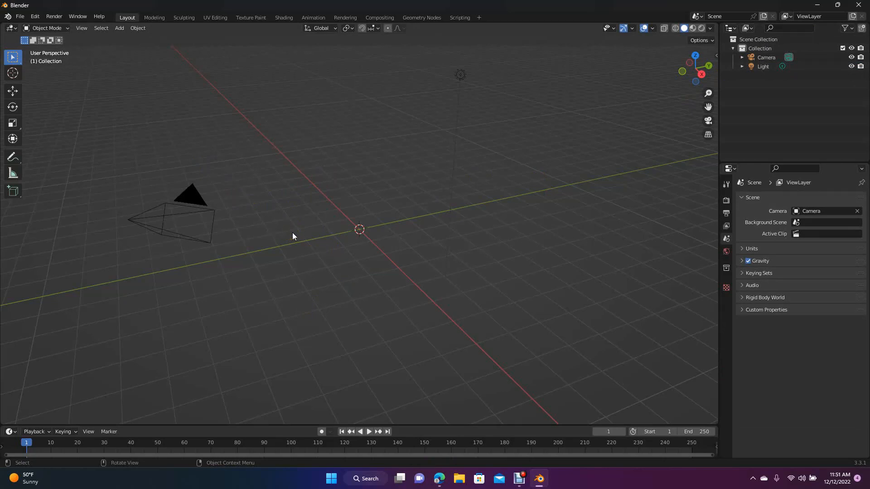
In top view, import the desktop image Untitled as a reference of the spinning top, keeping the Blender window maximized.
key("KP_7")
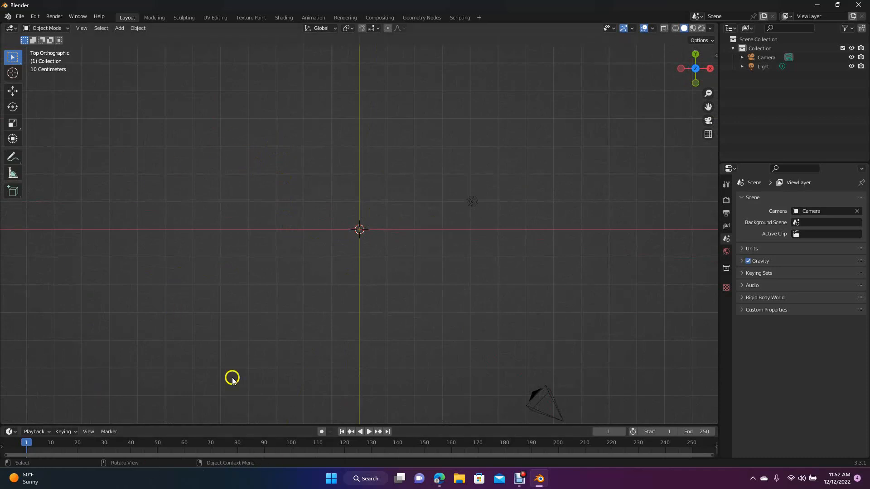
left_click(836, 4)
left_click_drag(440, 6, 601, 22)
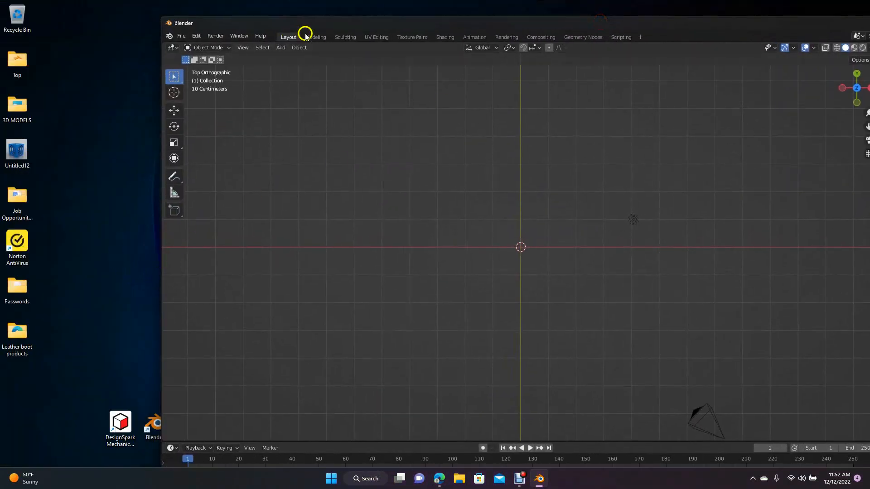
left_click_drag(312, 25, 369, 29)
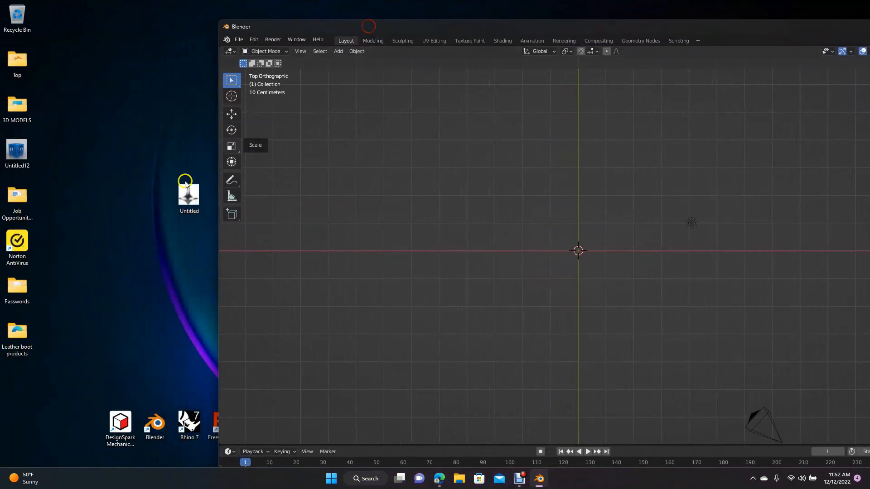
left_click_drag(492, 262, 555, 258)
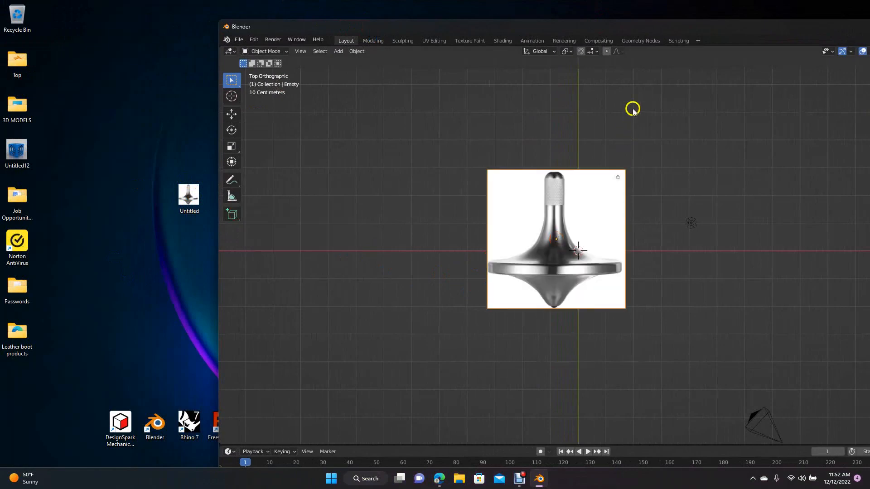
left_click_drag(672, 31, 452, 7)
left_click(837, 5)
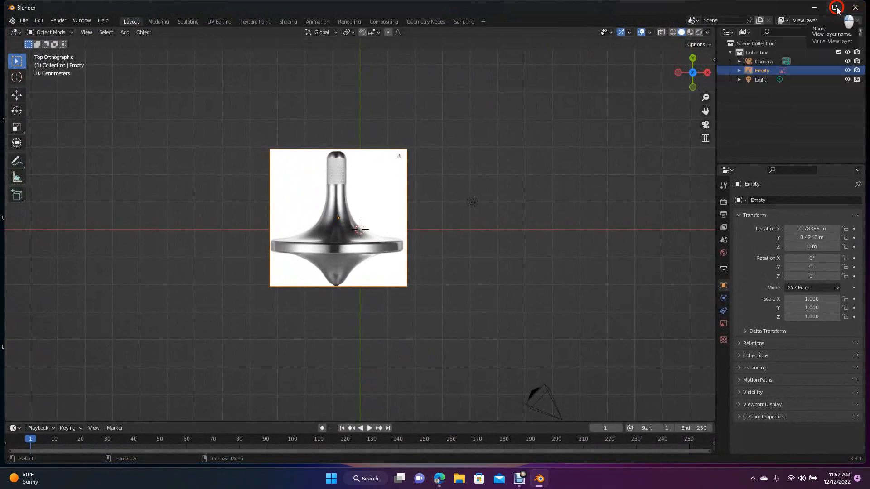
left_click(834, 7)
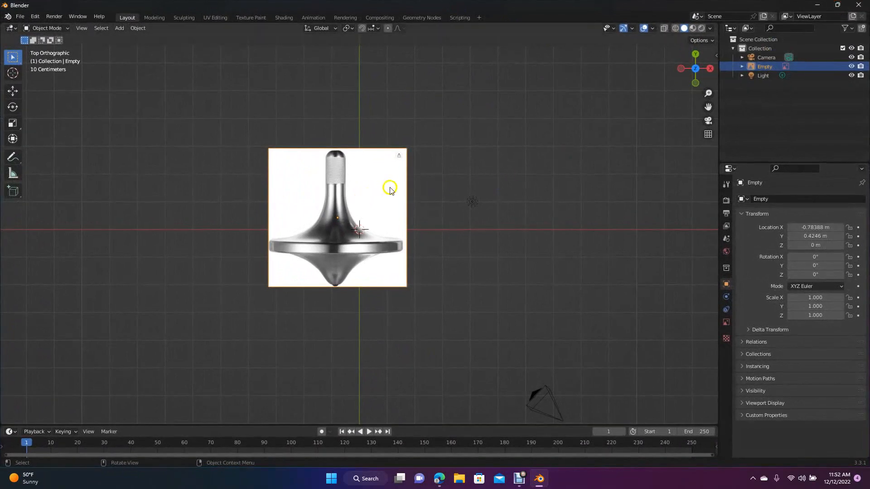
Scale the reference image to about 2.015 and move it to about X 0.18 m, Y 0.41 m, centring the spinning top on the Y axis.
key("s")
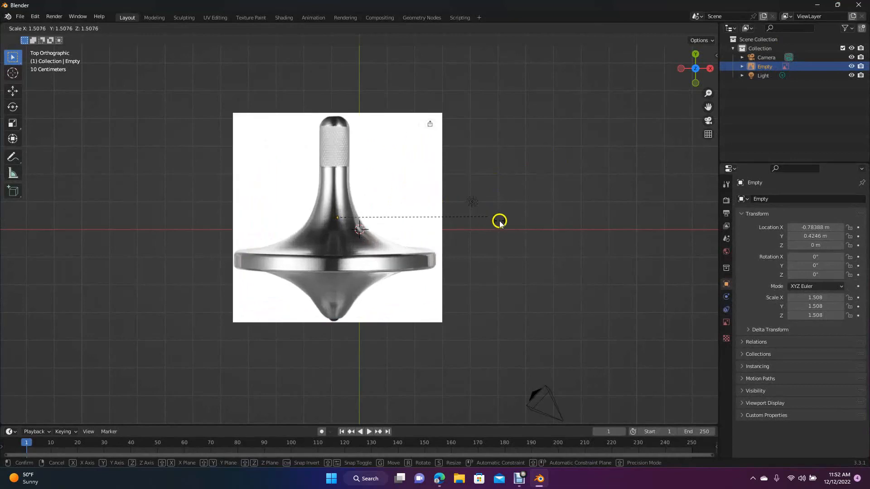
left_click(536, 237)
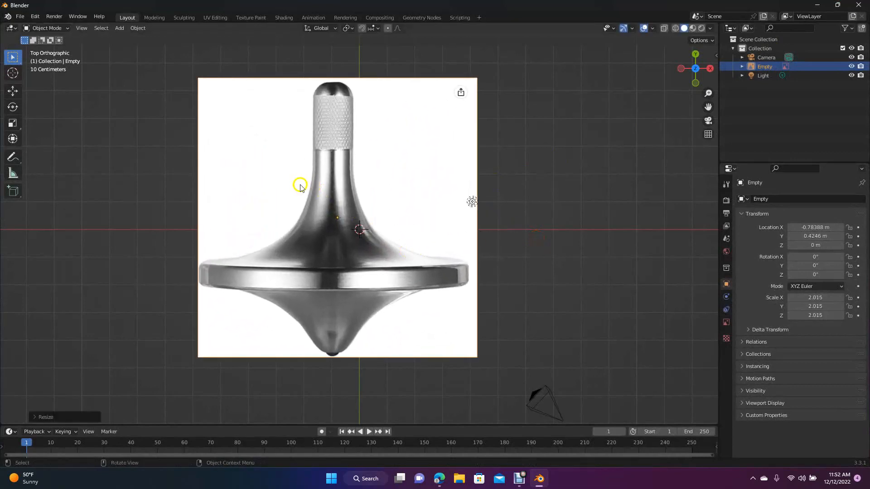
left_click(252, 189)
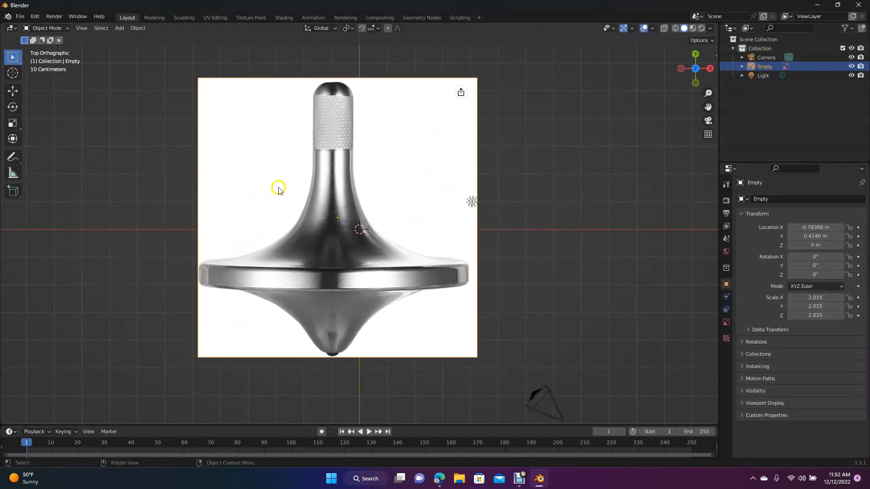
left_click_drag(277, 191, 303, 188)
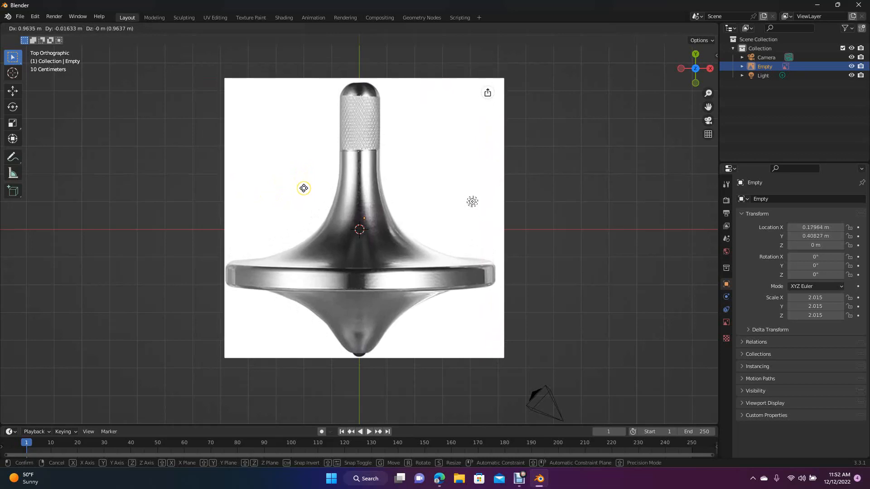
left_click(304, 188)
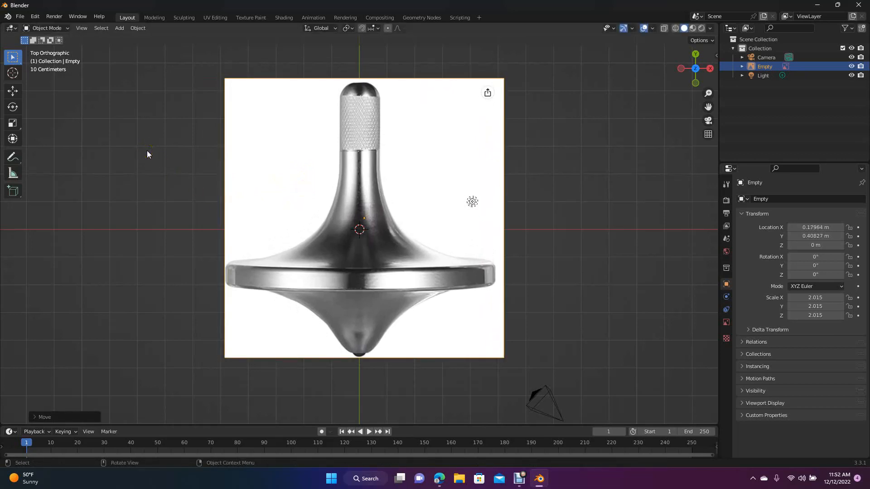
left_click(147, 151)
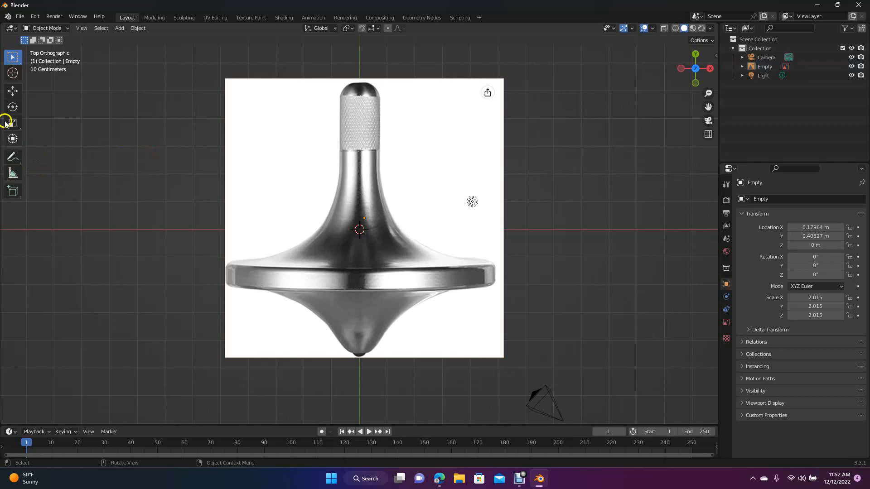
Set the Modeling workspace's viewport to top orthographic view and return to the Layout workspace.
left_click(158, 18)
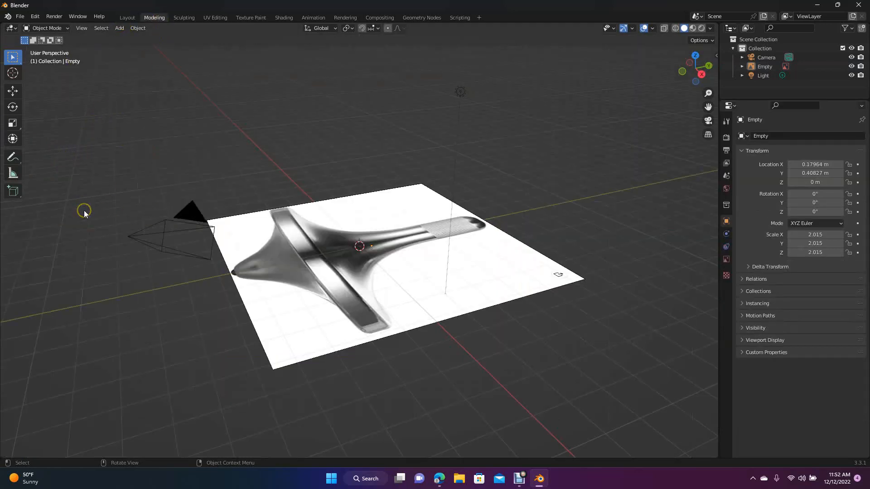
key("KP_7")
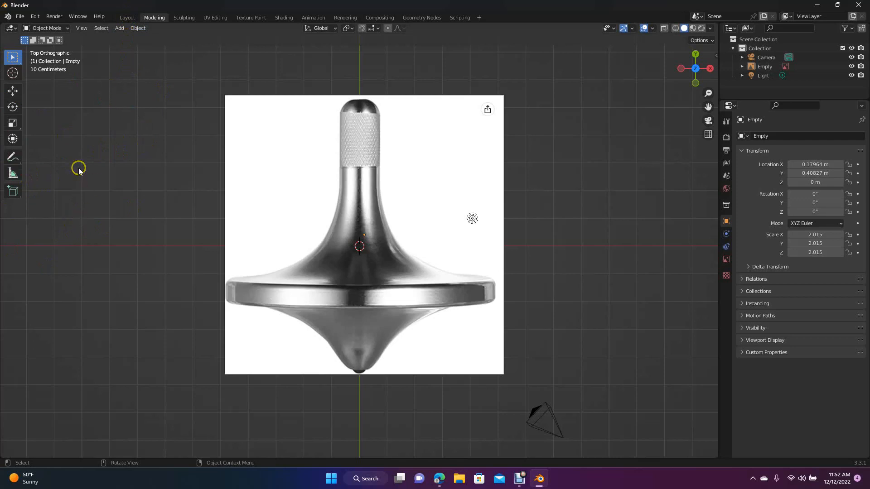
left_click(127, 17)
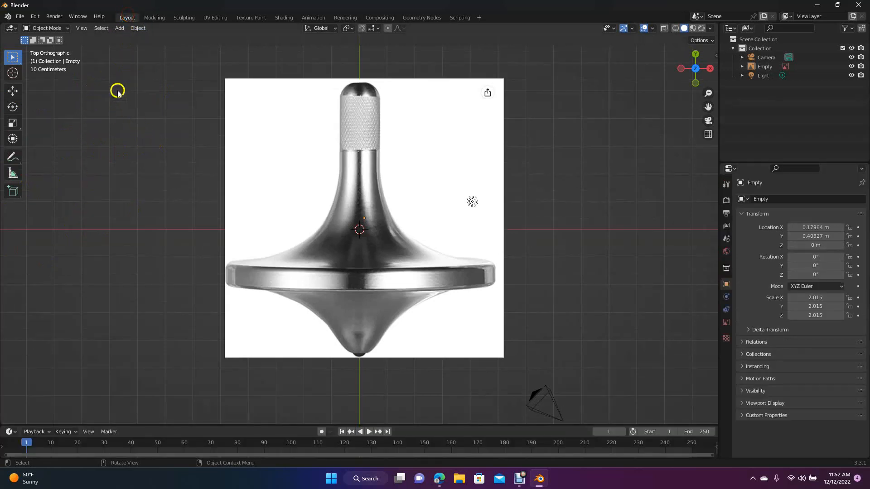
Add a Bezier curve at the origin and delete all its default vertices in the Modeling workspace.
left_click(119, 28)
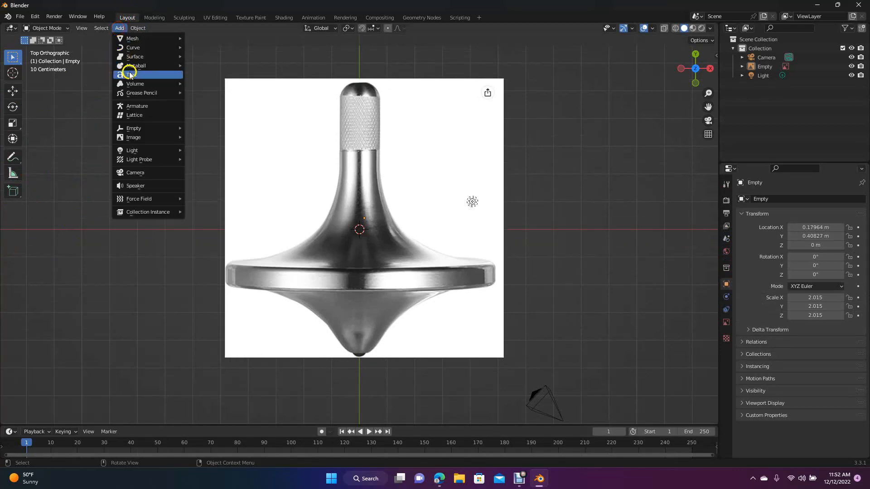
mouse_move(136, 48)
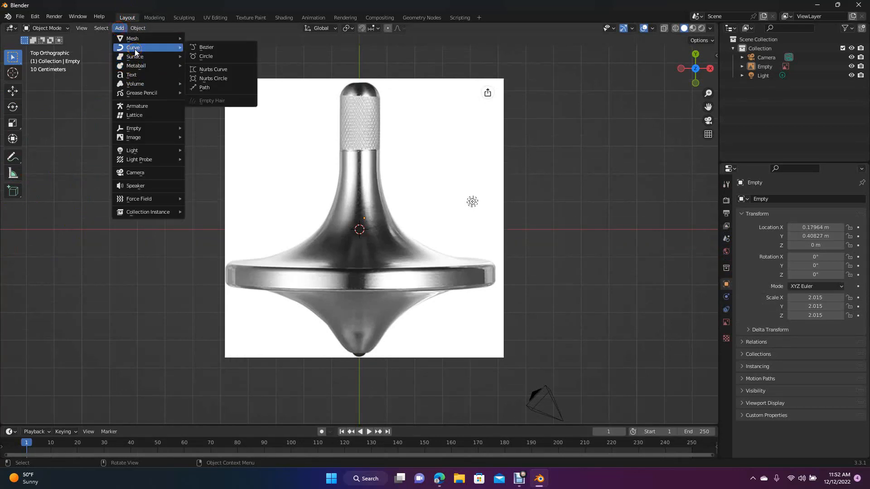
left_click(202, 49)
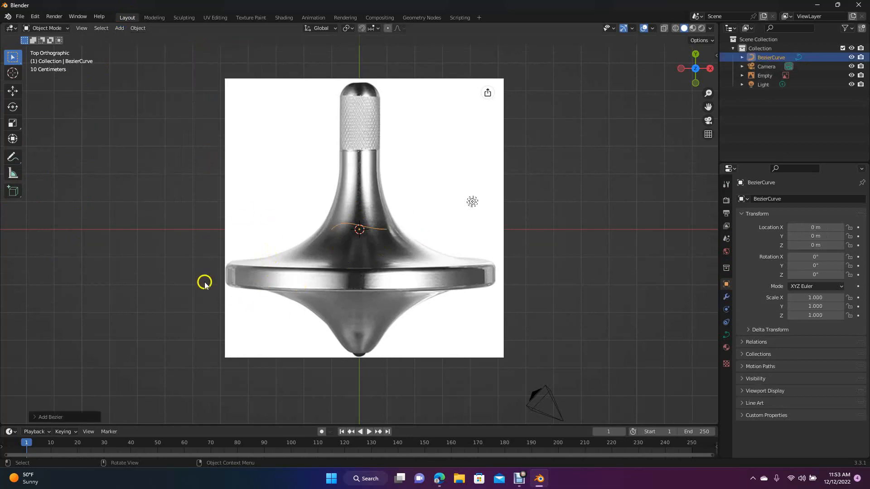
left_click(154, 19)
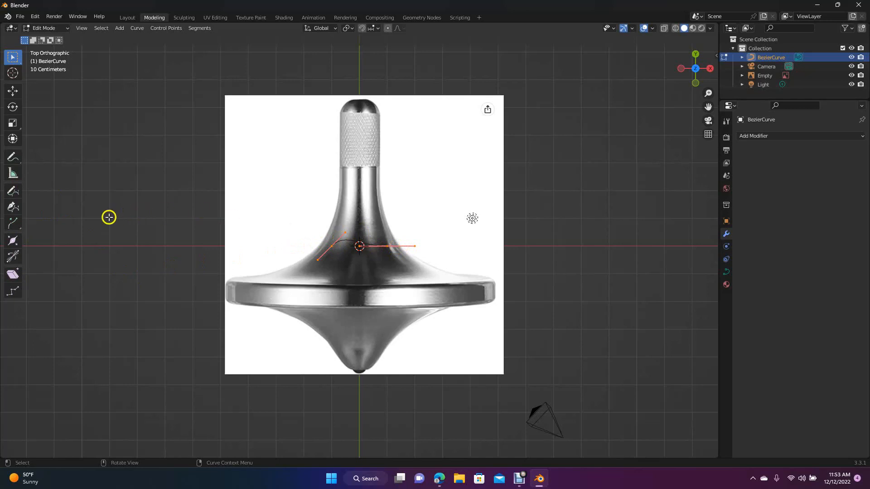
key("x")
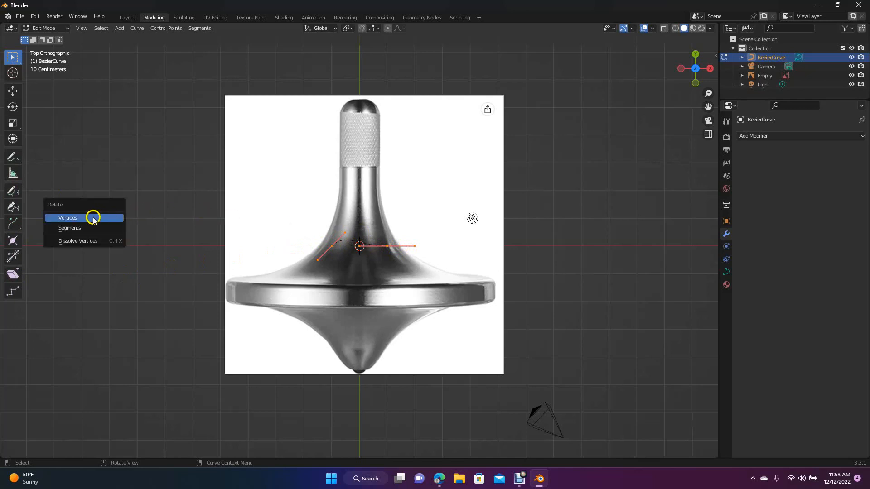
left_click(94, 220)
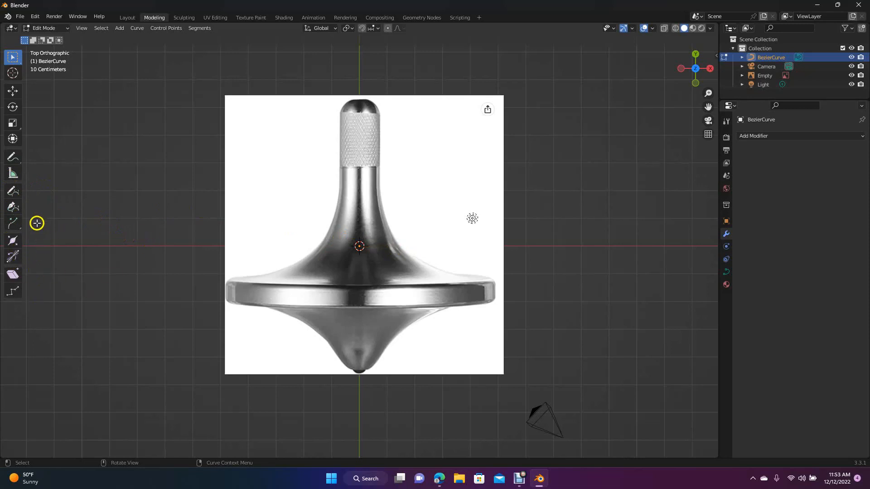
Trace the spinning top's right underside with the Curve Pen, from the bottom tip on the Y axis around the disc's outer rim.
left_click(11, 208)
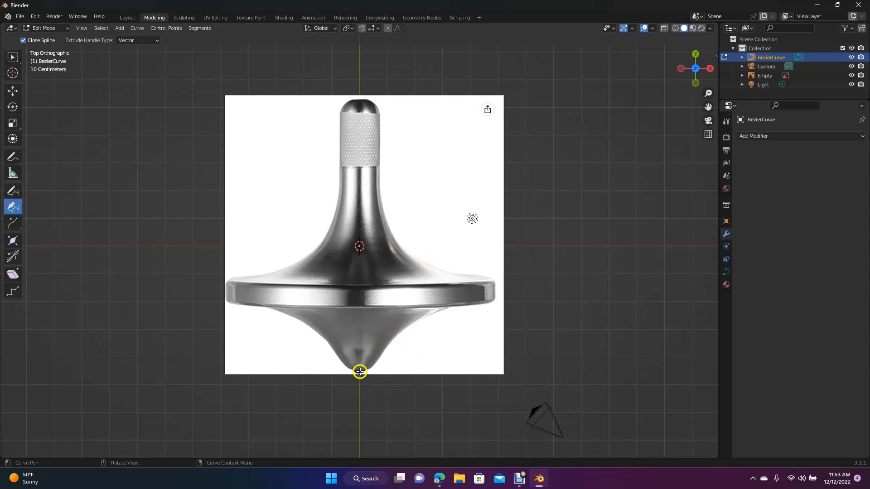
left_click_drag(360, 372, 460, 306)
left_click(494, 305)
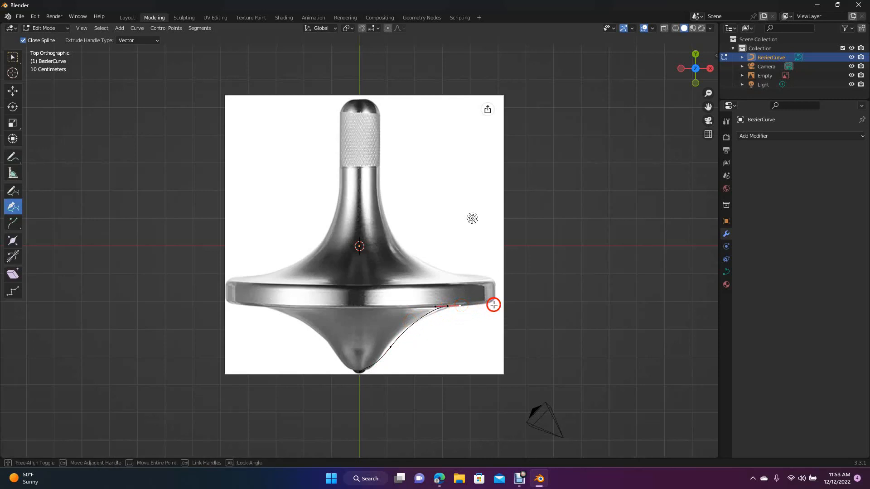
left_click(496, 279)
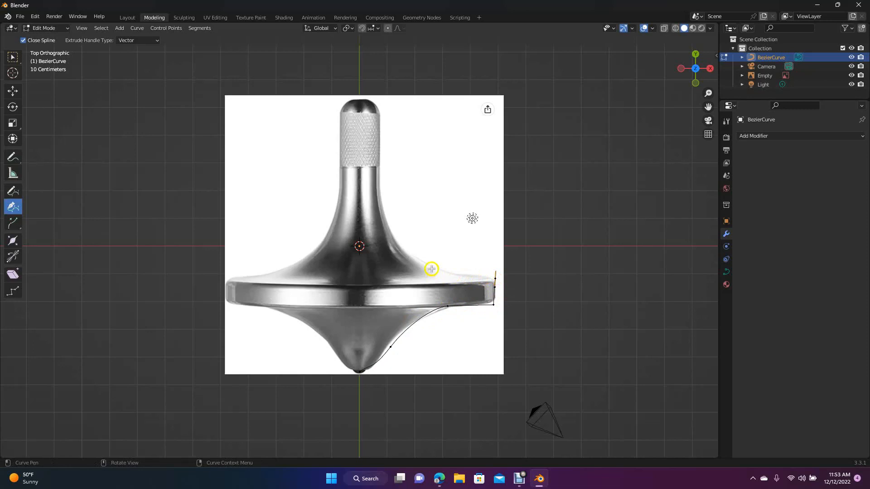
Continue the curve from the rim's upper corner along the concave shoulder and stem to the rounded tip on the Y axis.
left_click_drag(424, 262, 403, 247)
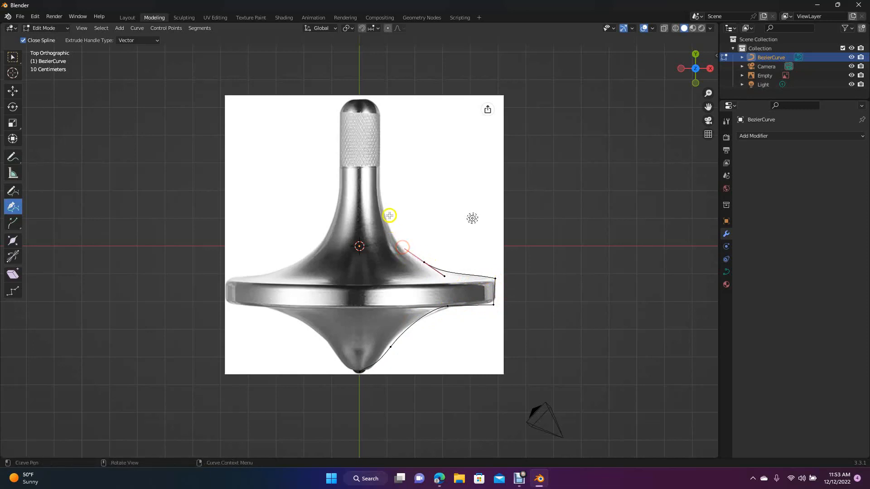
left_click_drag(379, 185, 379, 141)
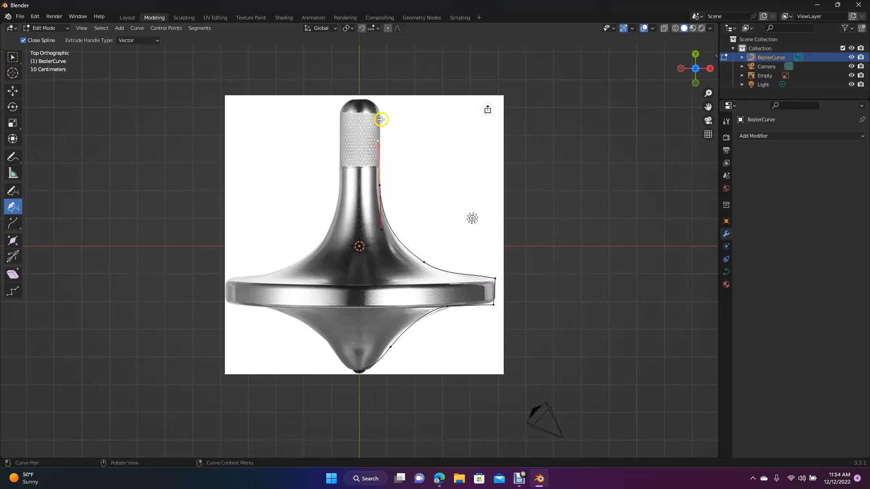
left_click(379, 118)
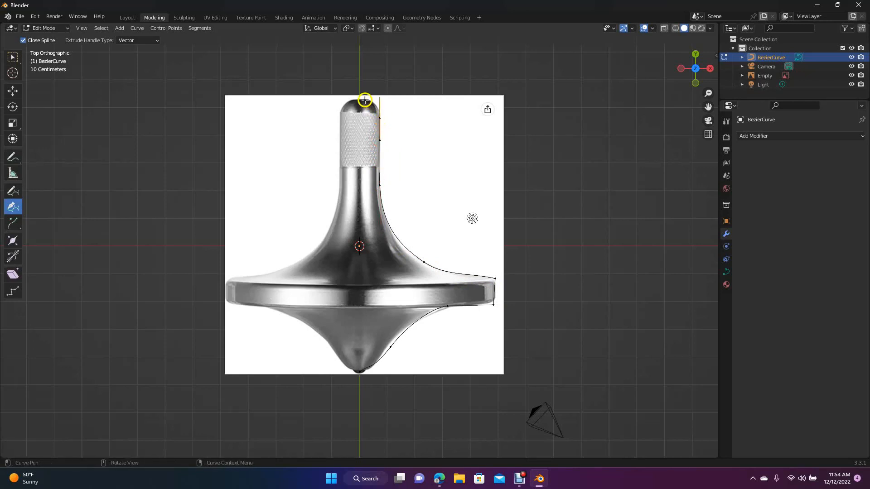
left_click_drag(359, 97, 339, 99)
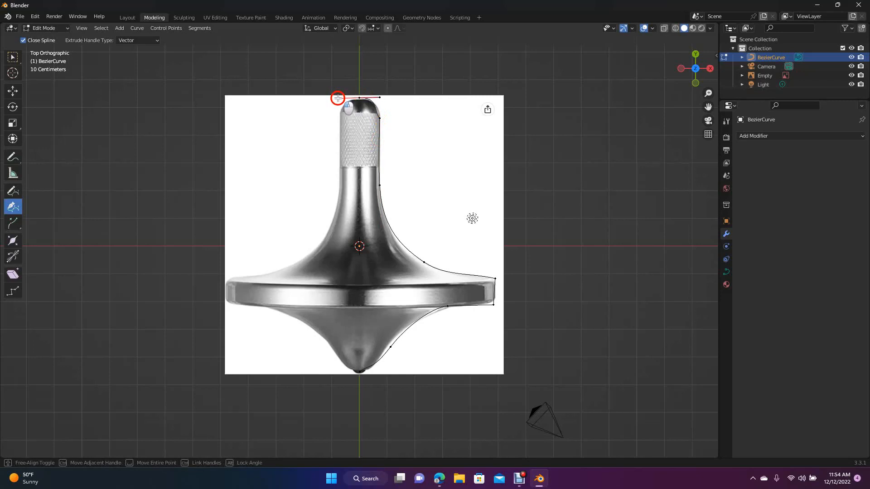
left_click_drag(338, 98, 338, 98)
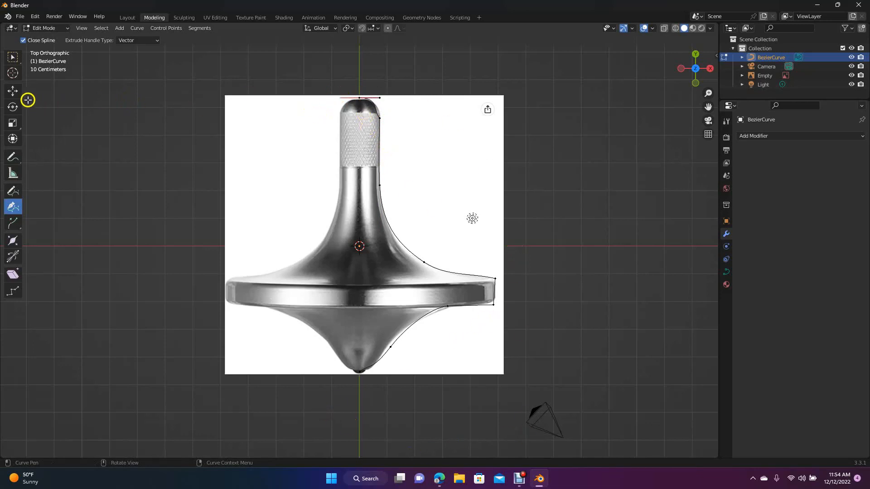
Delete the reference image in the Layout workspace, keeping the traced profile curve.
left_click(13, 91)
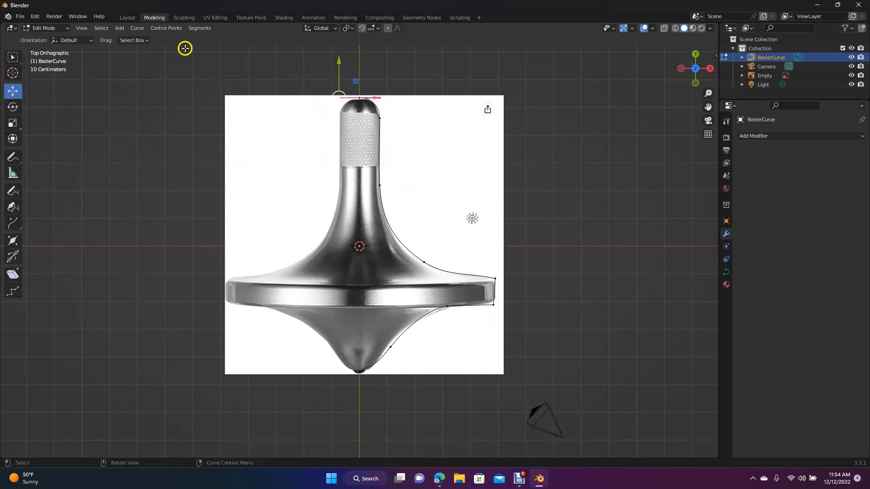
left_click(126, 17)
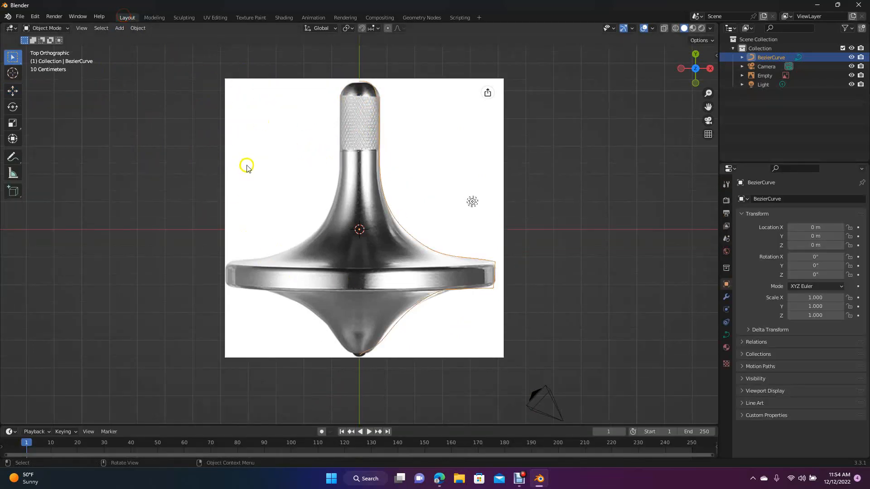
left_click(252, 165)
key("Delete")
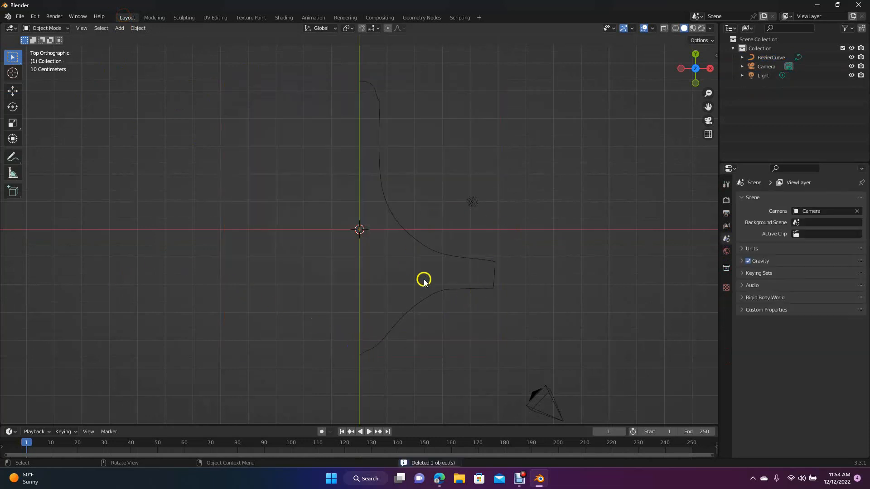
Move the two outer rim control points of the Bezier profile slightly up along the Y axis in the Modeling workspace.
left_click(474, 262)
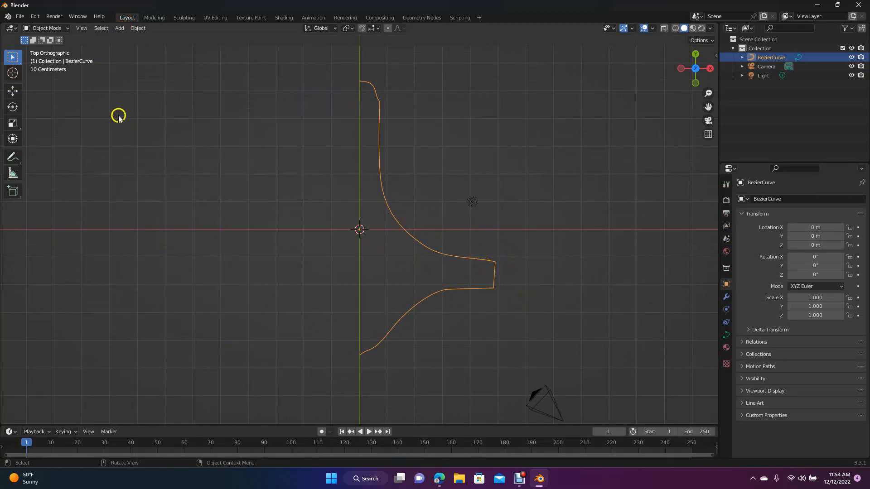
left_click(12, 91)
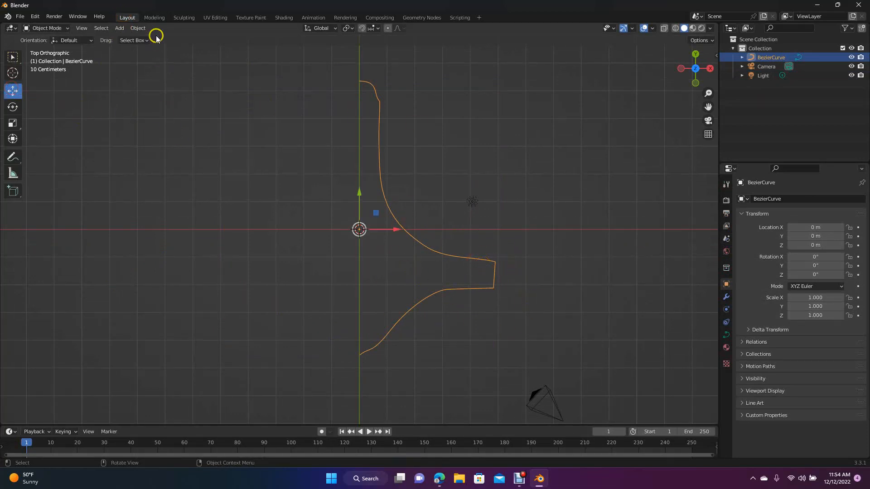
left_click(156, 16)
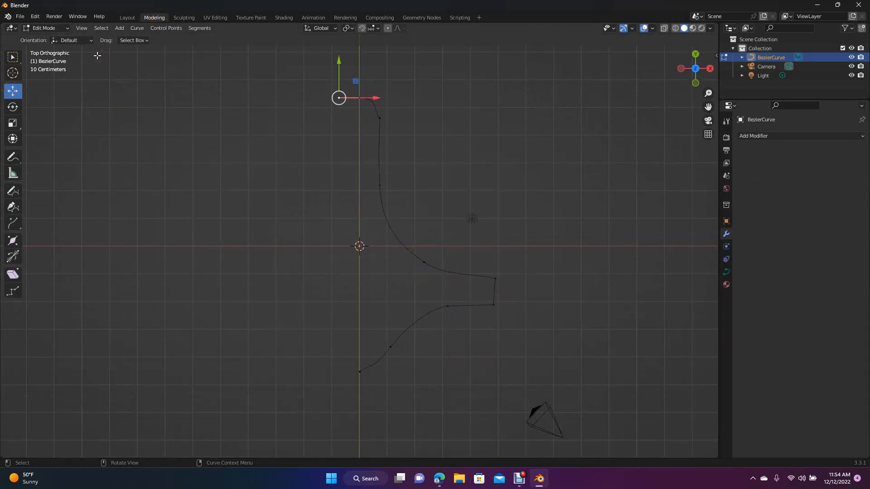
left_click(162, 29)
left_click_drag(482, 267, 510, 331)
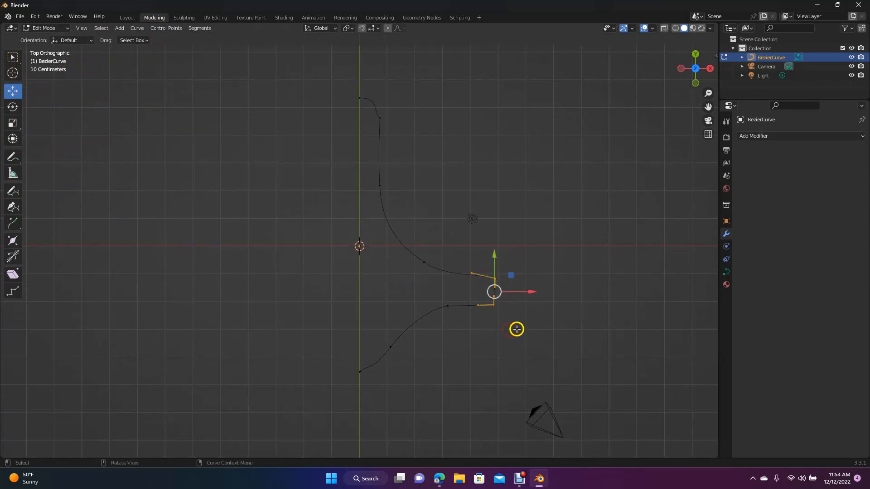
left_click_drag(494, 254, 493, 248)
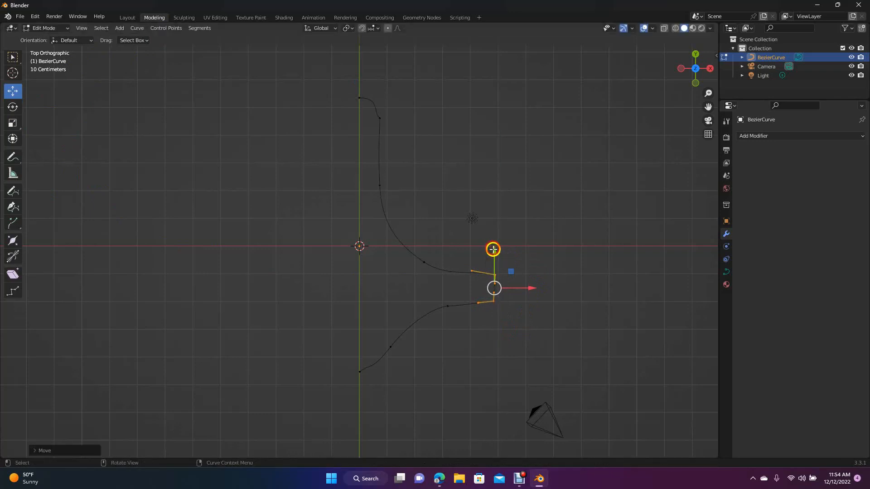
left_click(526, 257)
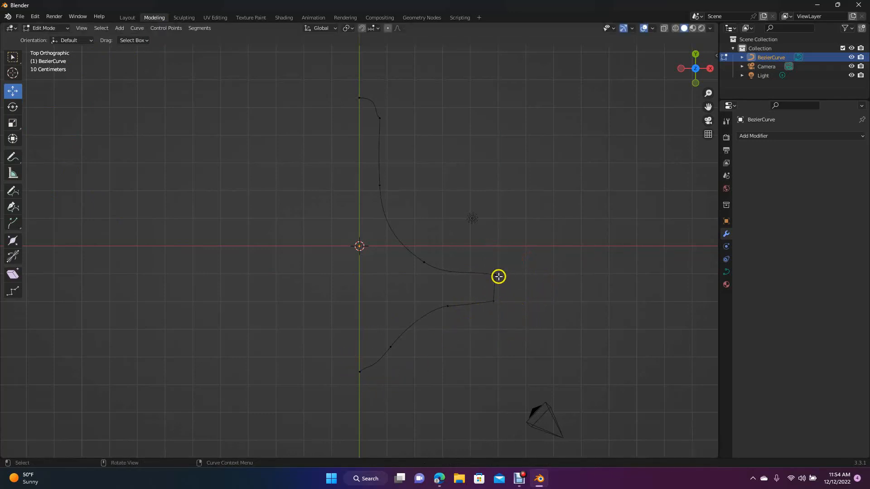
Rotate the two outer rim control points together by a few degrees so that the rim's outer edge is vertical.
left_click_drag(489, 259, 509, 322)
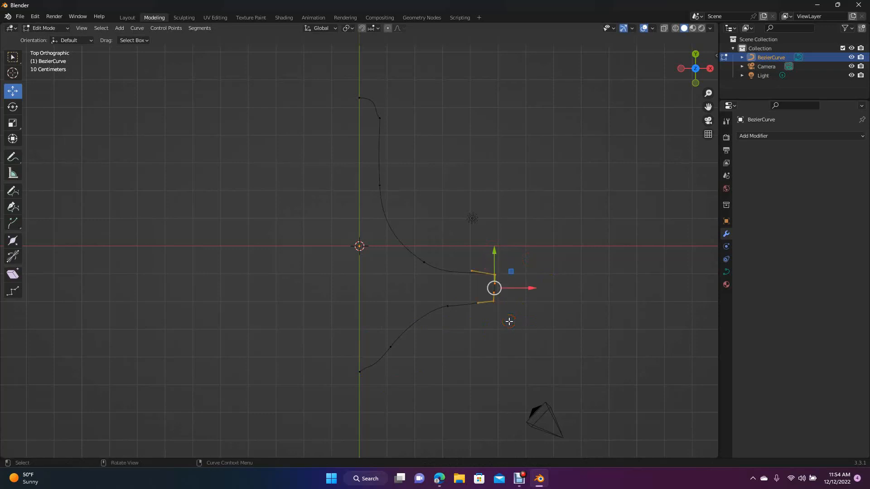
left_click(11, 109)
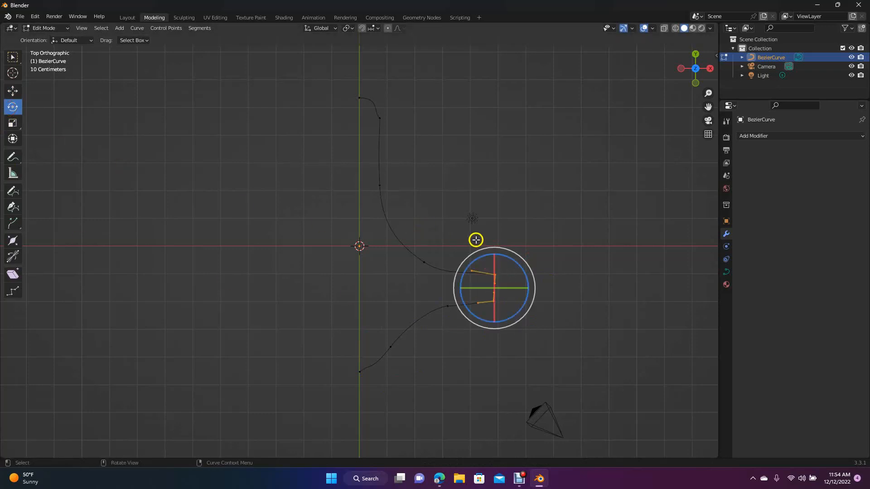
left_click_drag(504, 255, 498, 254)
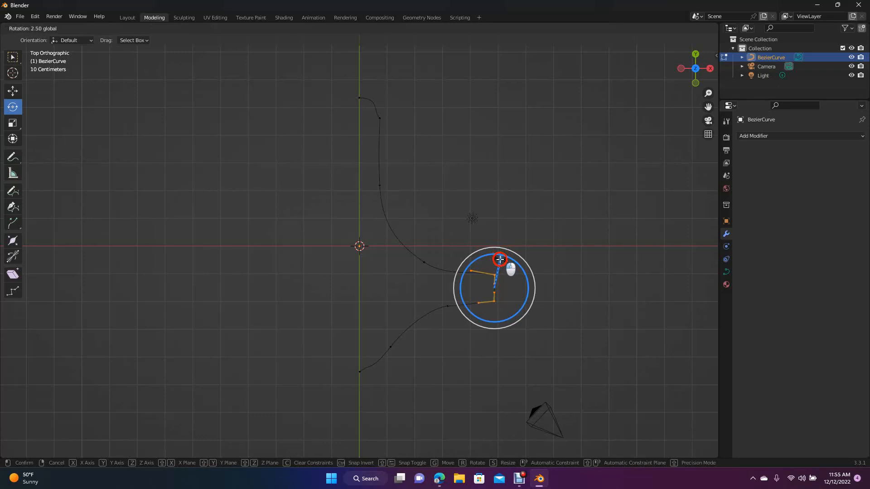
left_click_drag(500, 256, 500, 256)
left_click(561, 206)
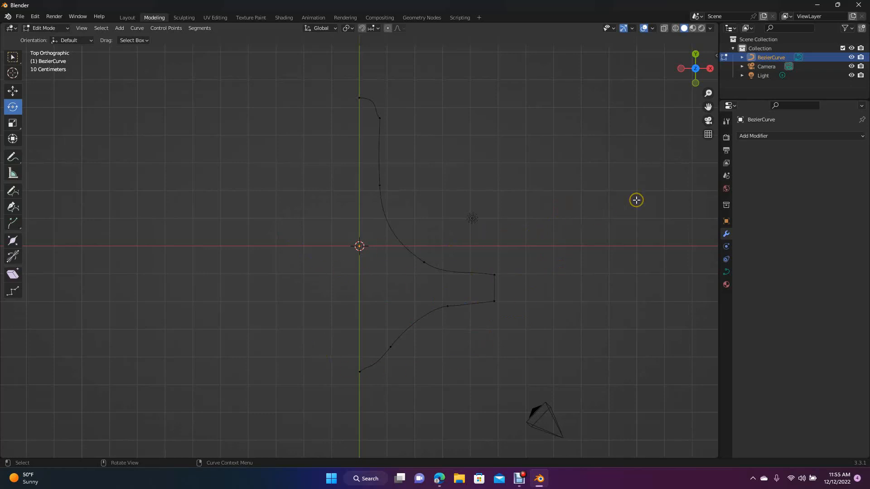
Select all of the profile's control points and add a Screw modifier revolving the curve 360° around the Y axis.
left_click(13, 90)
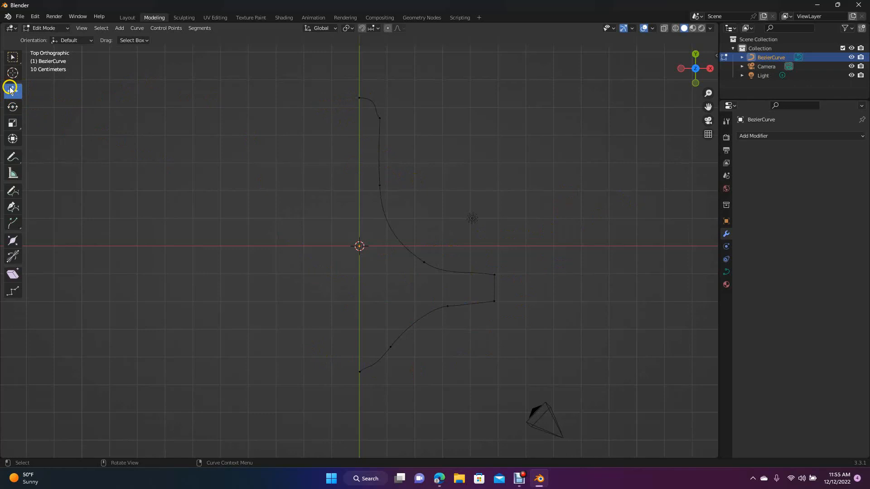
left_click_drag(324, 84, 525, 406)
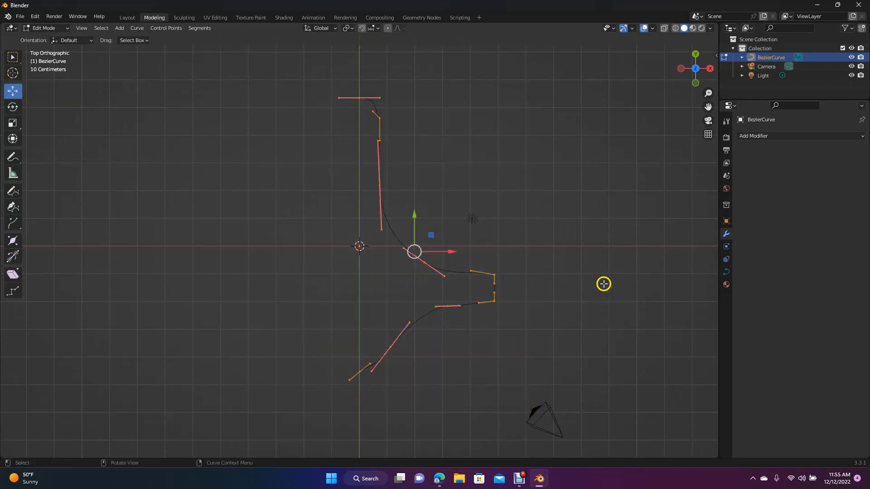
left_click(756, 136)
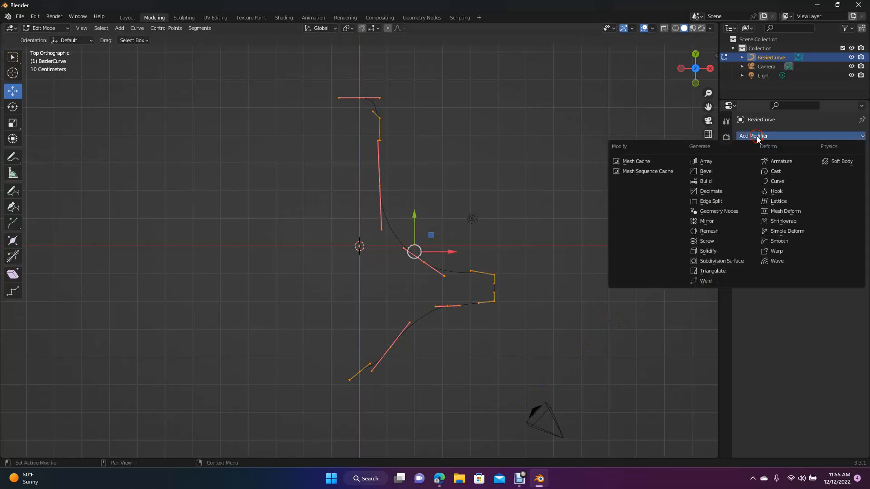
left_click(714, 241)
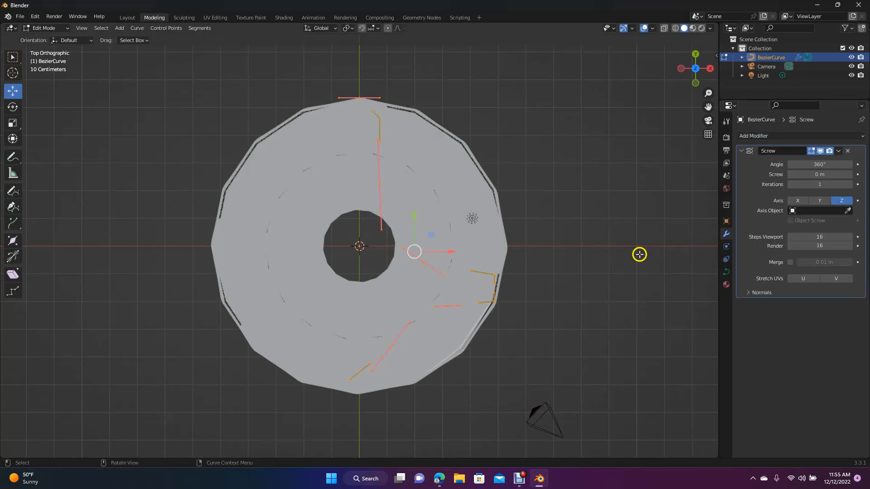
left_click(798, 200)
left_click(822, 201)
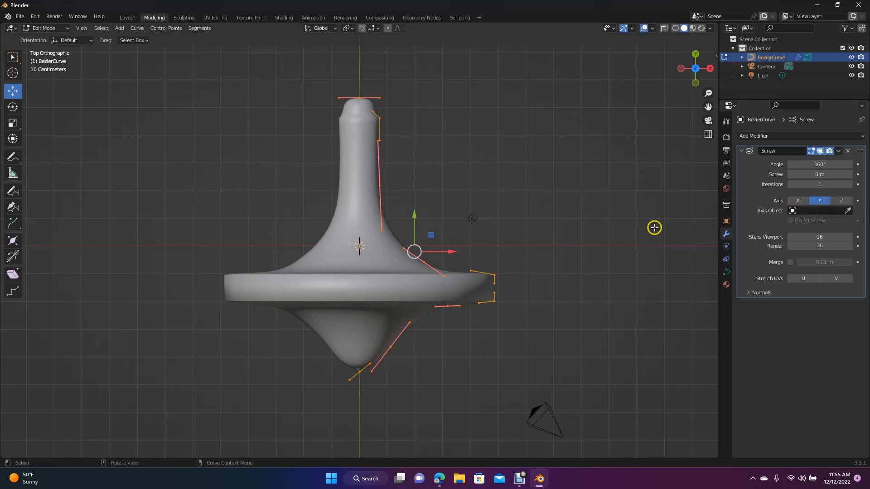
Add a Subdivision Surface modifier after the Screw modifier and set its viewport levels to 2.
left_click(760, 135)
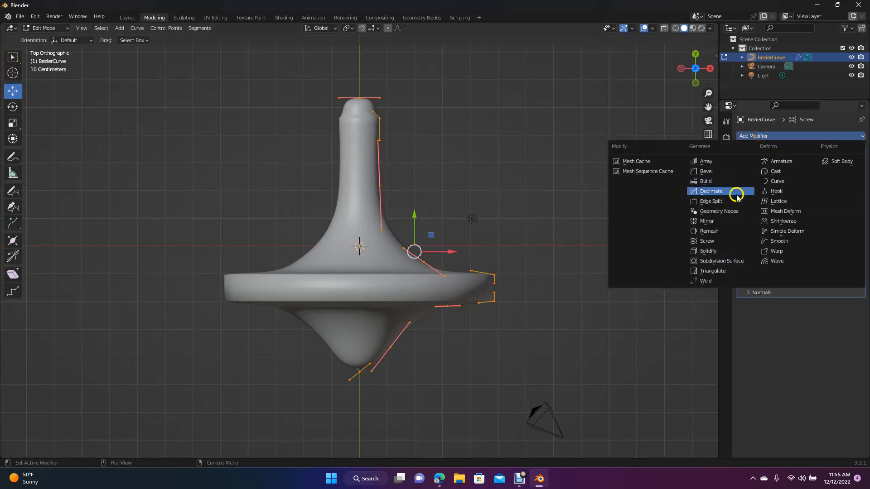
left_click(727, 261)
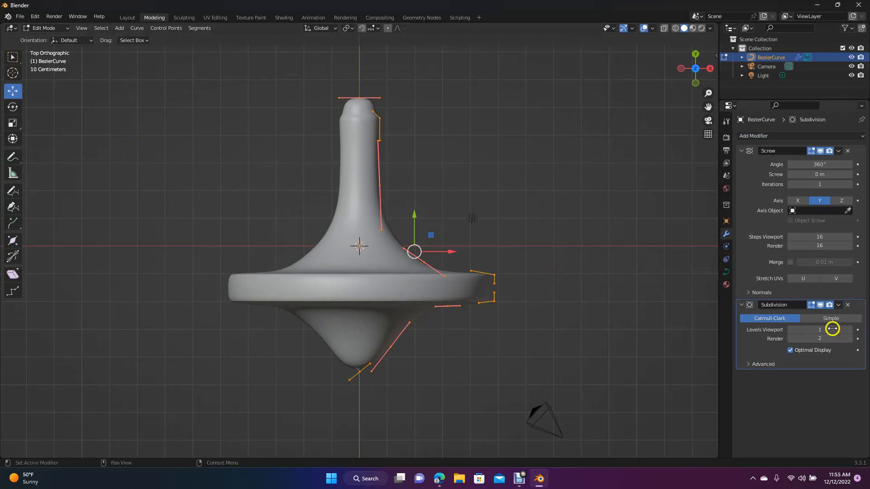
left_click(819, 331)
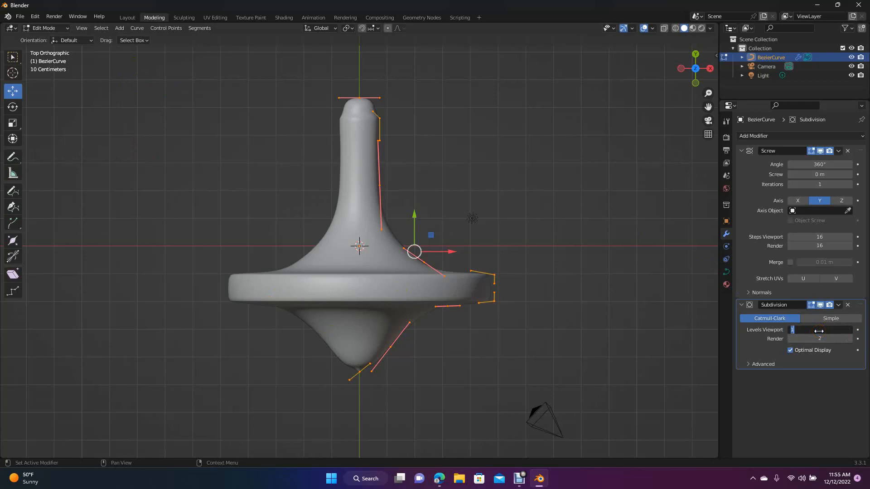
left_click(683, 345)
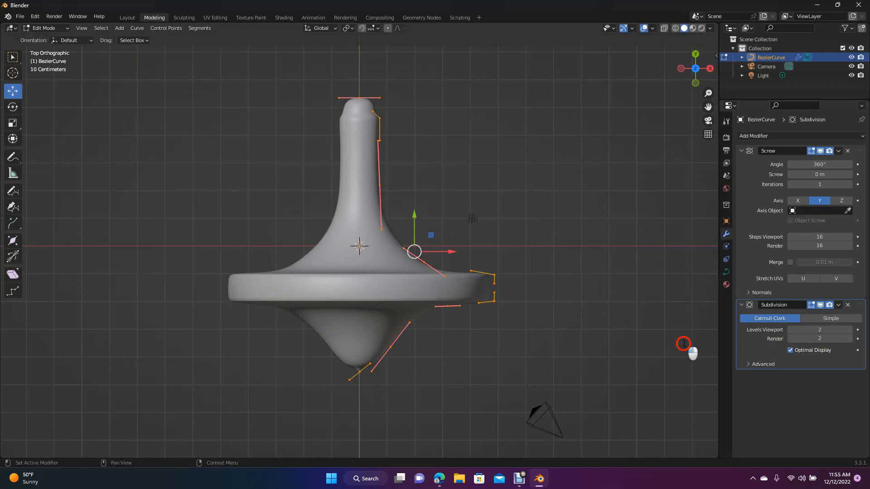
left_click(680, 343)
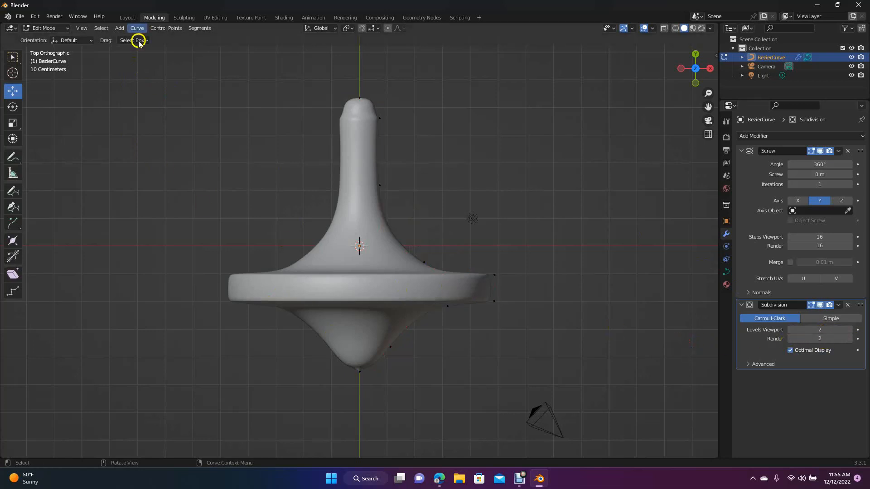
Examine the revolved spinning top from a tilted angle in the Layout workspace and compare it with the Modeling workspace view.
left_click(127, 18)
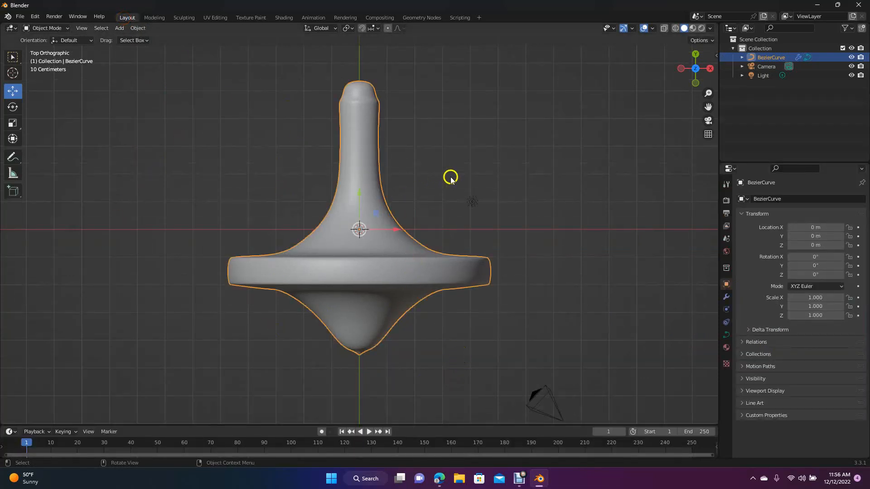
mouse_move(693, 66)
left_mouse_down()
mouse_move(662, 95)
mouse_move(695, 108)
mouse_move(688, 140)
mouse_move(679, 112)
mouse_move(682, 145)
mouse_move(696, 64)
left_mouse_up()
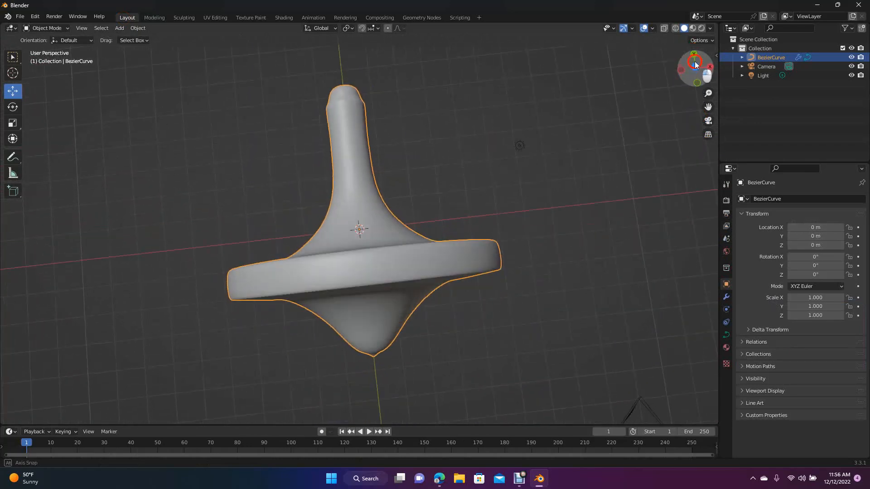
middle_click_drag(696, 64, 696, 68)
left_click(466, 156)
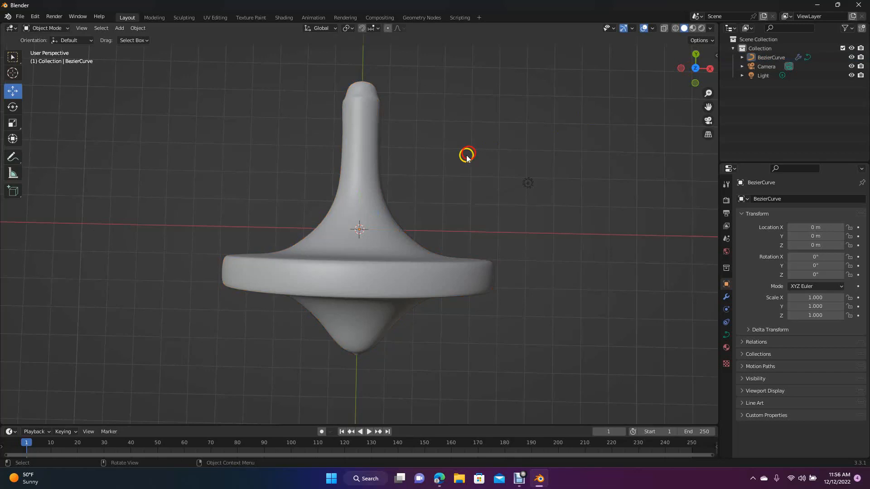
left_click(376, 203)
left_click(306, 176)
left_click(154, 18)
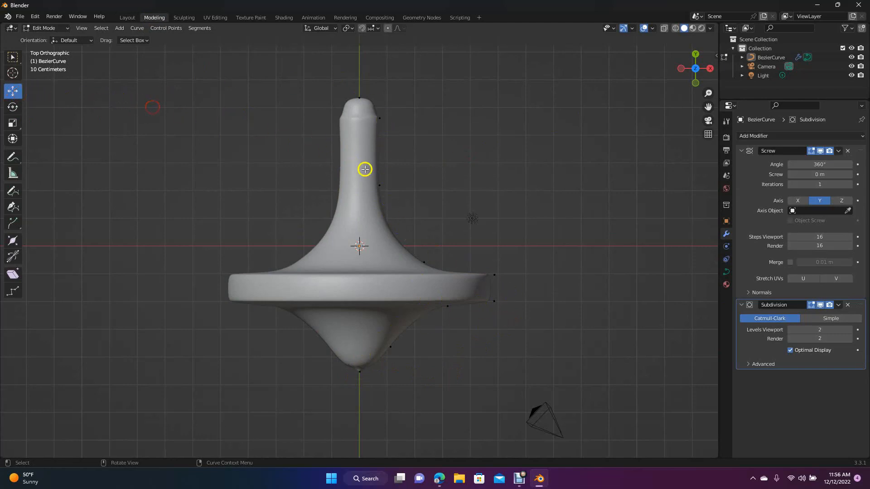
left_click(127, 17)
left_click(353, 213)
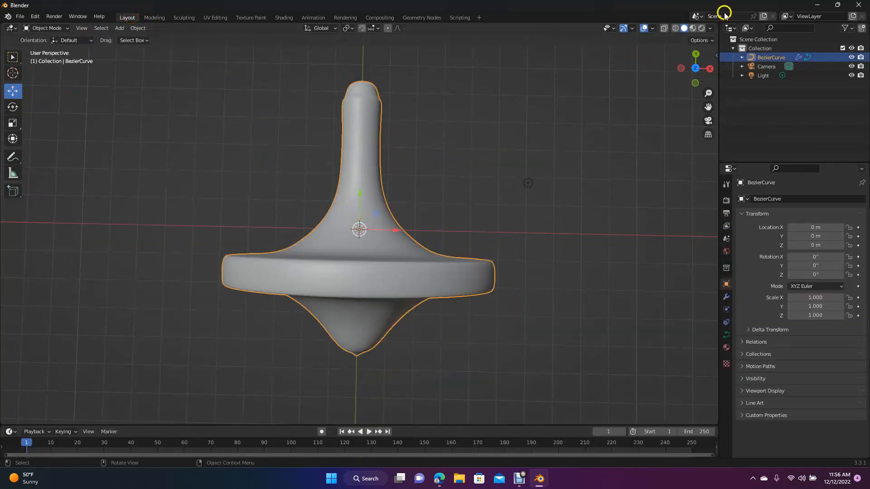
Switch to rendered shading and give the spinning top a new material with a bright blue base color.
left_click(702, 29)
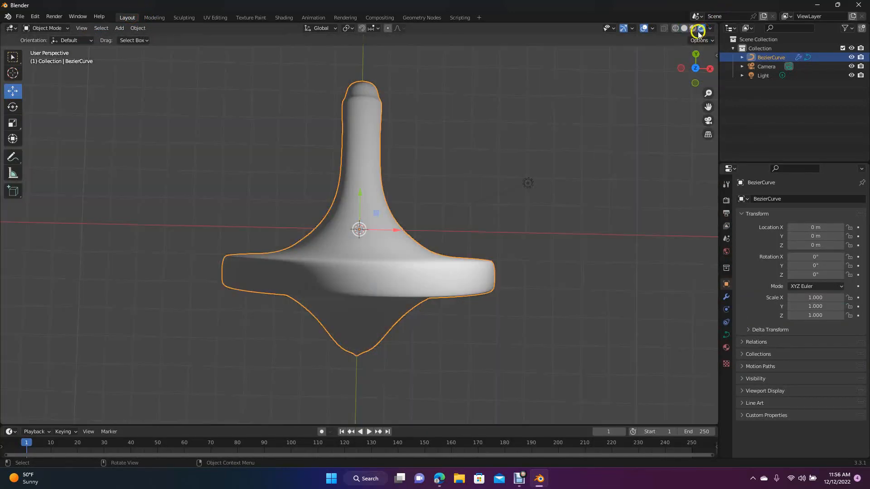
left_click(727, 348)
left_click(807, 239)
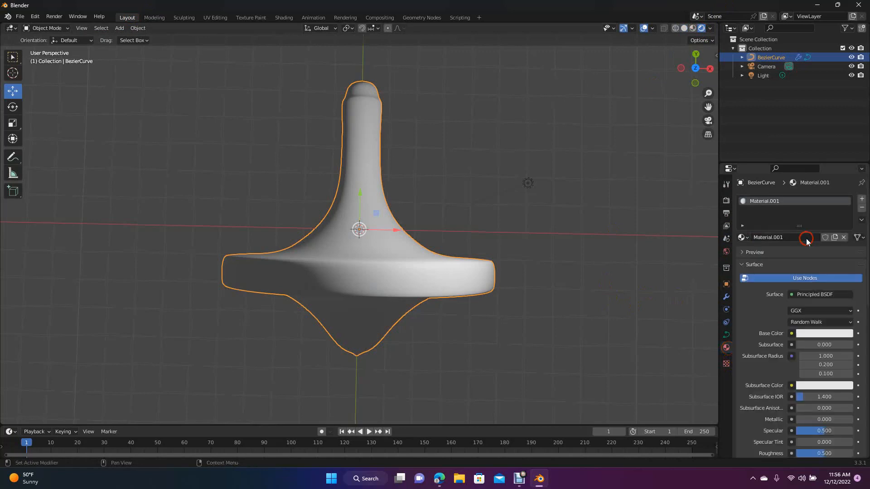
left_click(818, 334)
left_click_drag(809, 248, 815, 212)
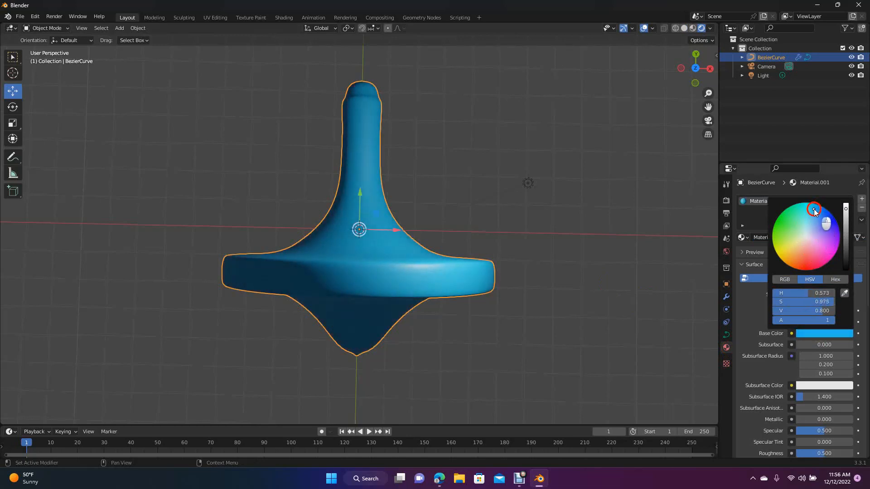
left_click(581, 134)
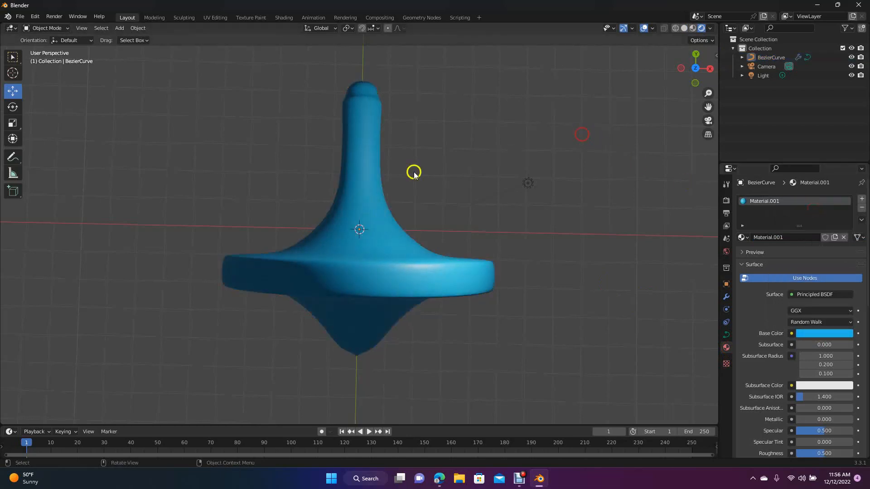
Apply Shade Smooth to the blue spinning top.
right_click(359, 160)
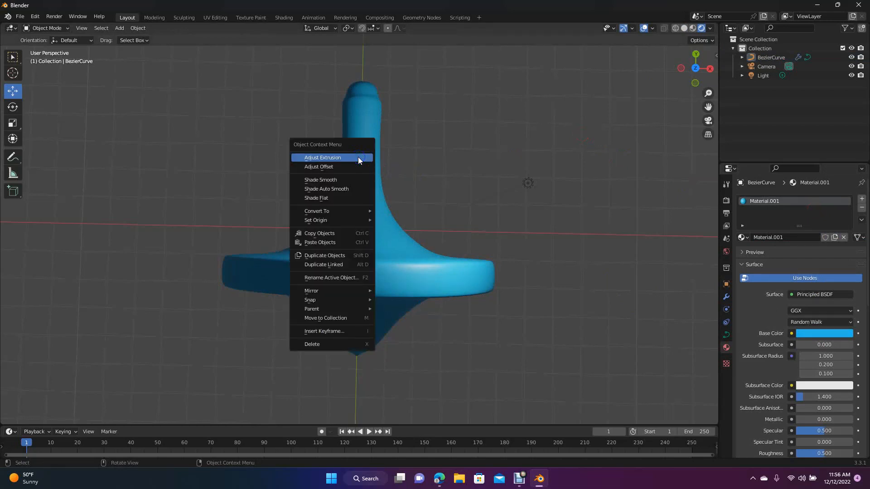
left_click(341, 180)
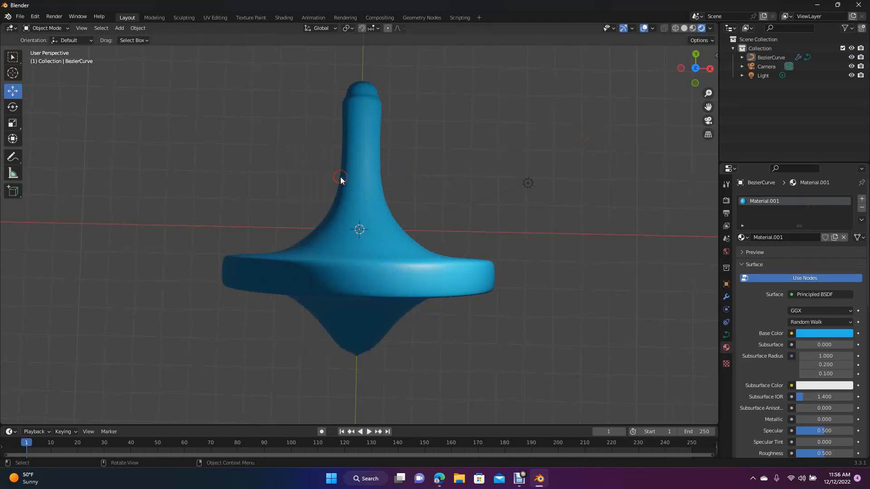
mouse_move(689, 74)
left_mouse_down()
mouse_move(676, 111)
mouse_move(13, 136)
mouse_move(675, 52)
mouse_move(674, 414)
mouse_move(680, 367)
mouse_move(606, 85)
mouse_move(634, 96)
mouse_move(27, 102)
mouse_move(692, 116)
mouse_move(694, 48)
mouse_move(690, 83)
left_mouse_up()
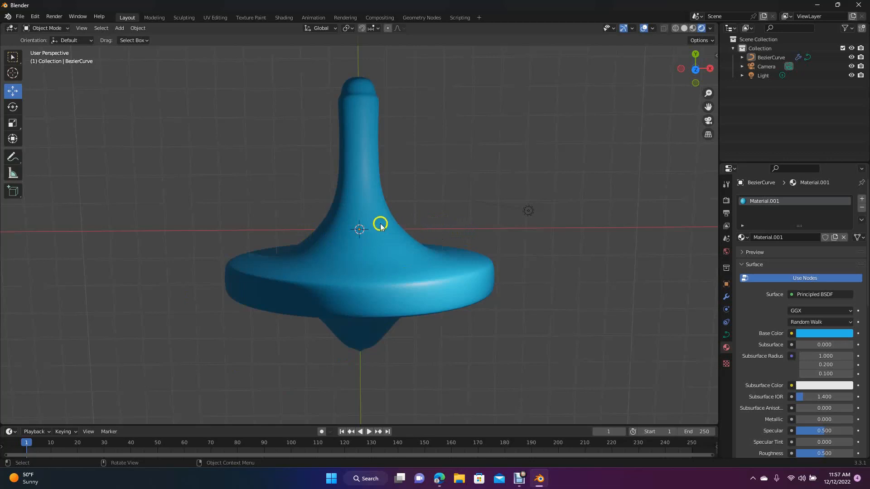
Delete the spinning top from the scene and return to the top orthographic view.
left_click(360, 197)
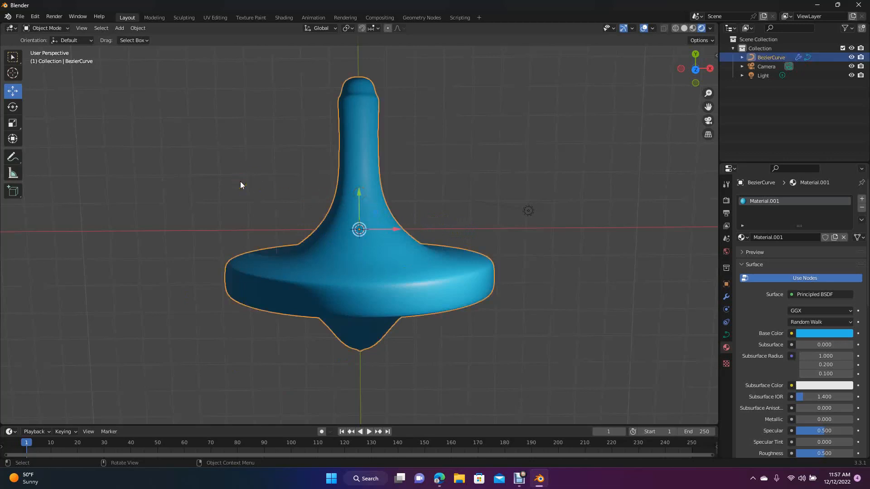
key("Delete")
key("KP_7")
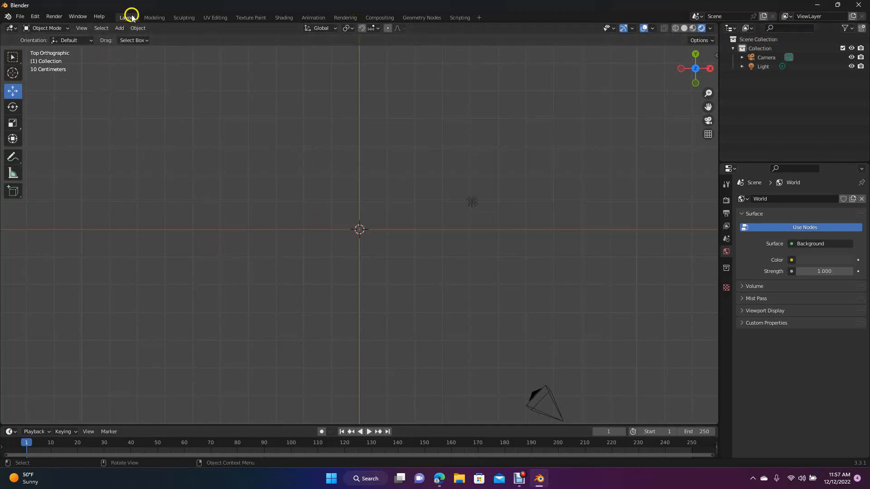
Add a Bezier curve at the world origin in the Layout workspace.
left_click(151, 18)
left_click(130, 18)
left_click(119, 30)
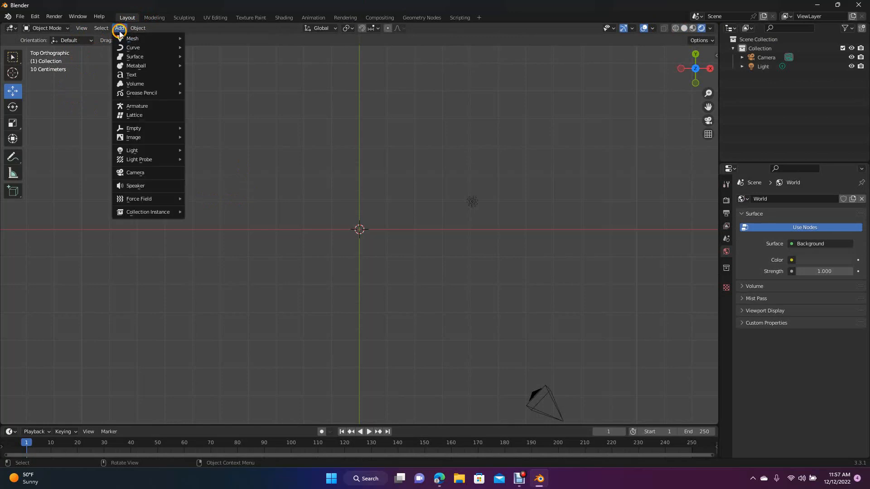
mouse_move(130, 48)
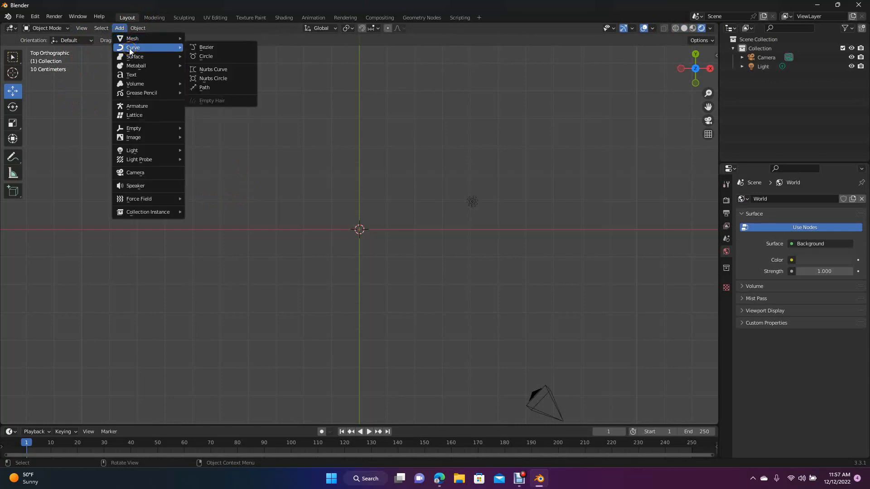
left_click(199, 50)
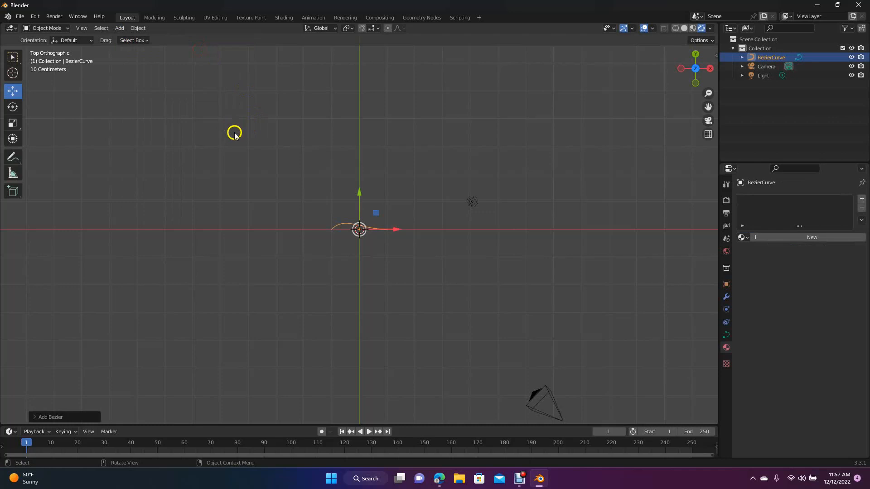
Open the curve for editing in the Modeling workspace and delete all its default vertices.
left_click(161, 17)
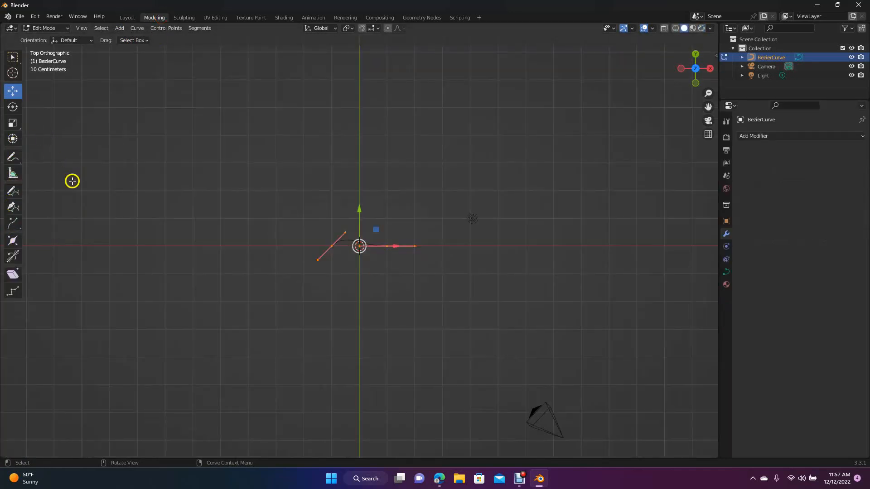
key("x")
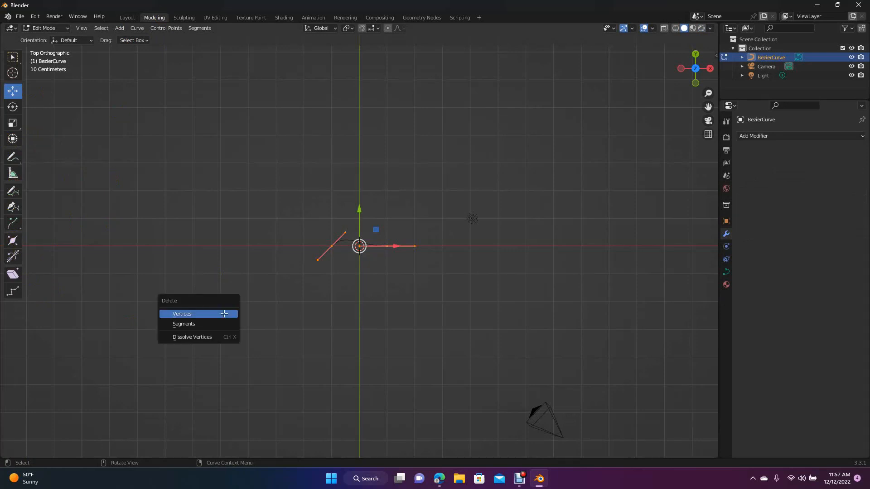
left_click(214, 314)
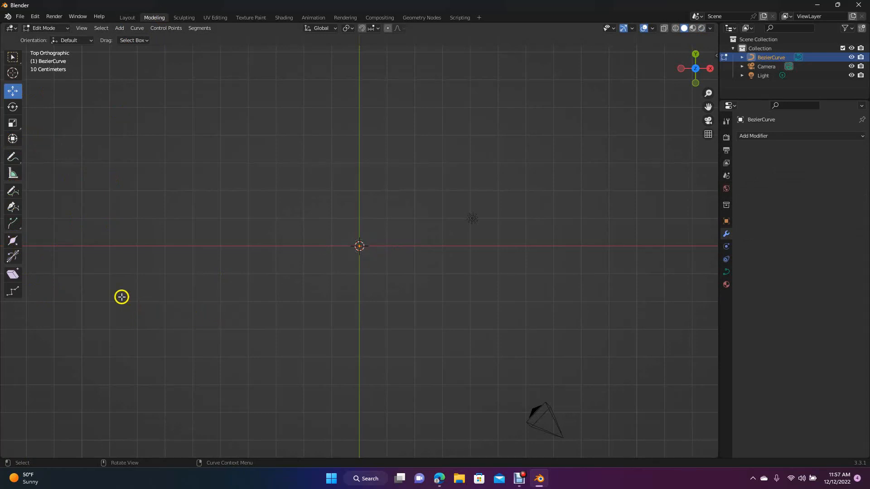
Draw the vase's outer half profile with the Curve Pen, from the Y axis below the origin up through body and neck to the flared rim.
left_click(14, 207)
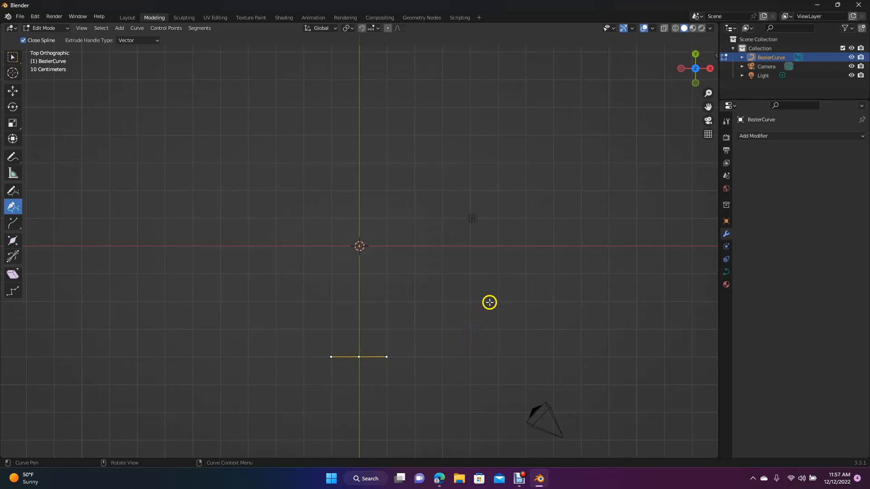
left_click_drag(490, 303, 507, 212)
left_click_drag(510, 158, 466, 144)
left_click_drag(405, 125, 398, 89)
left_click_drag(408, 56, 433, 50)
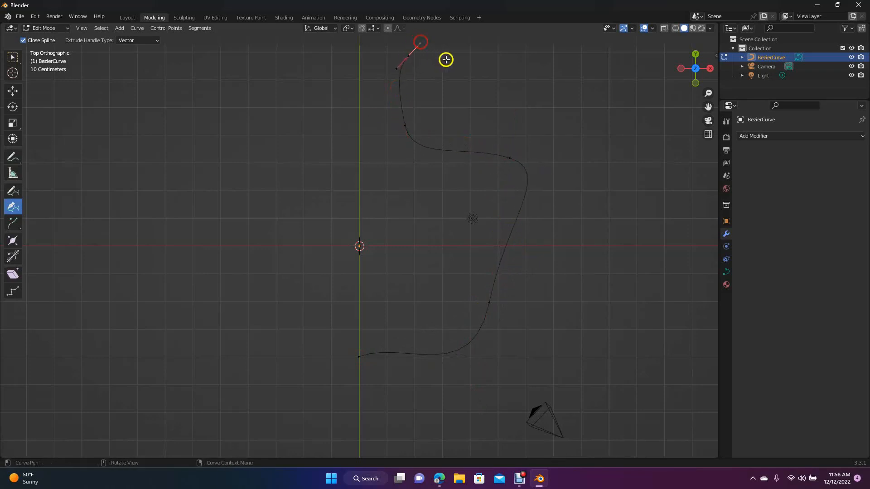
left_click(431, 45)
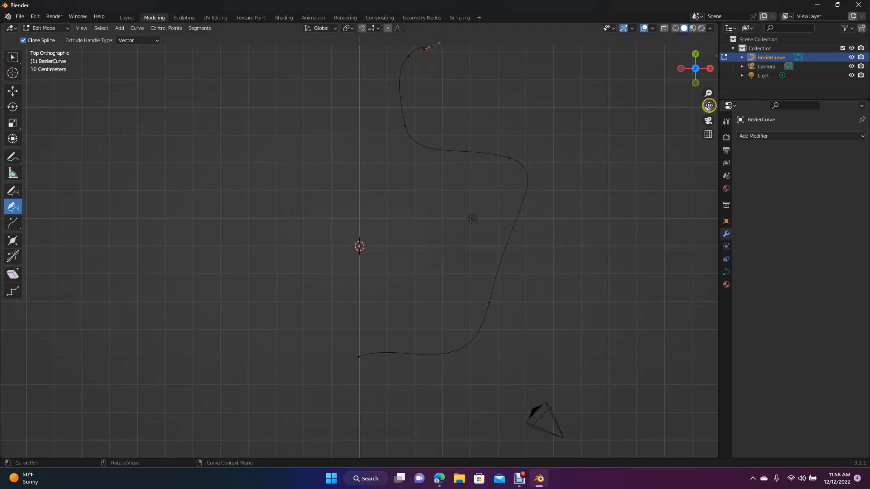
Continue the curve over the rim and trace the inner wall parallel to the outer profile back down to the Y axis.
left_click_drag(708, 107, 569, 91)
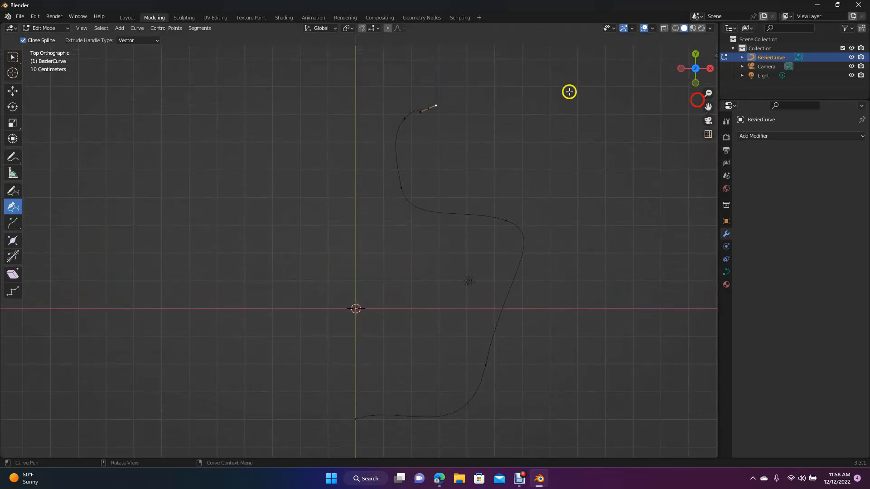
left_click(437, 79)
left_click(434, 62)
left_click_drag(420, 61, 389, 172)
left_click_drag(398, 224, 408, 228)
left_click_drag(442, 223, 499, 275)
left_click_drag(477, 353, 364, 398)
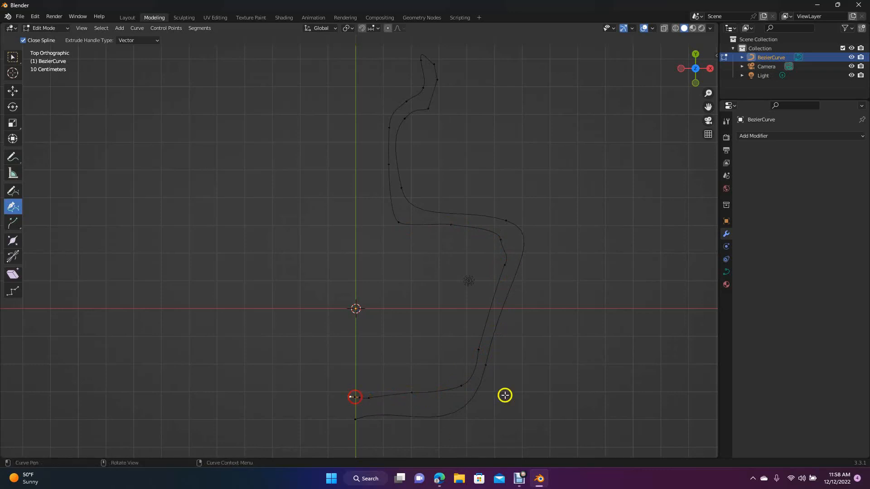
Select all curve points and revolve the profile into a vase with a Screw modifier around the Y axis.
left_click(11, 91)
key("a")
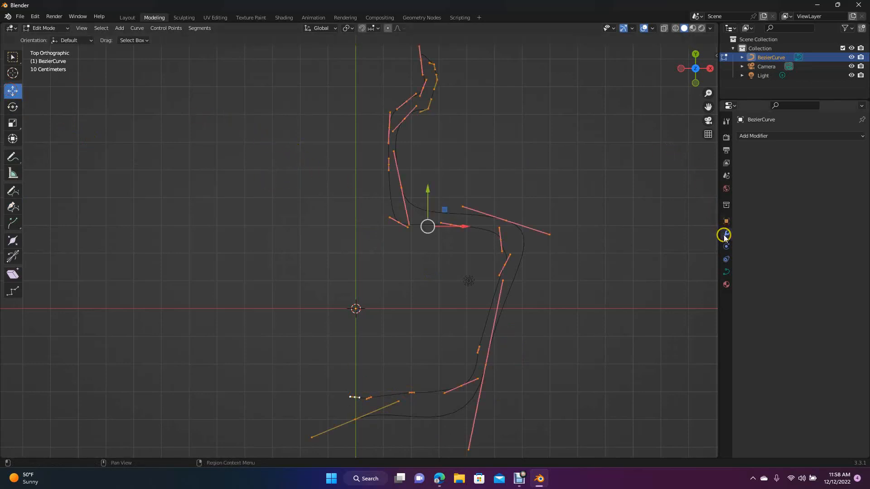
left_click(753, 135)
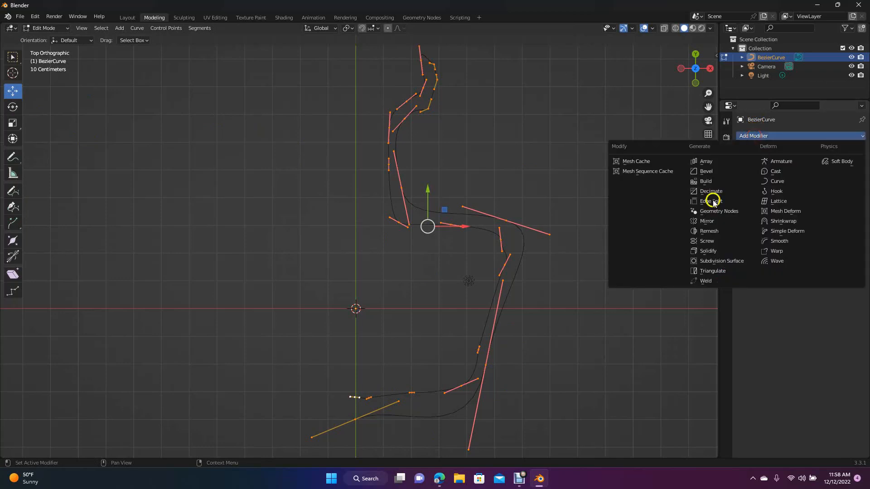
left_click(715, 240)
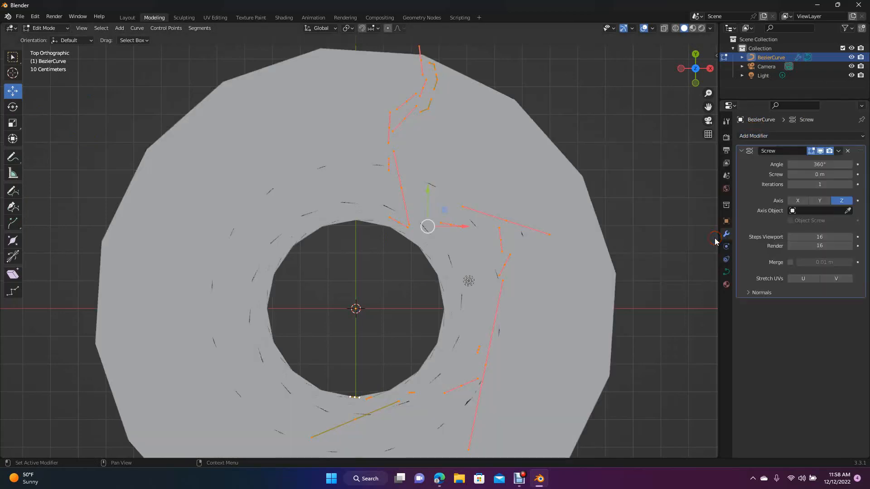
left_click(819, 201)
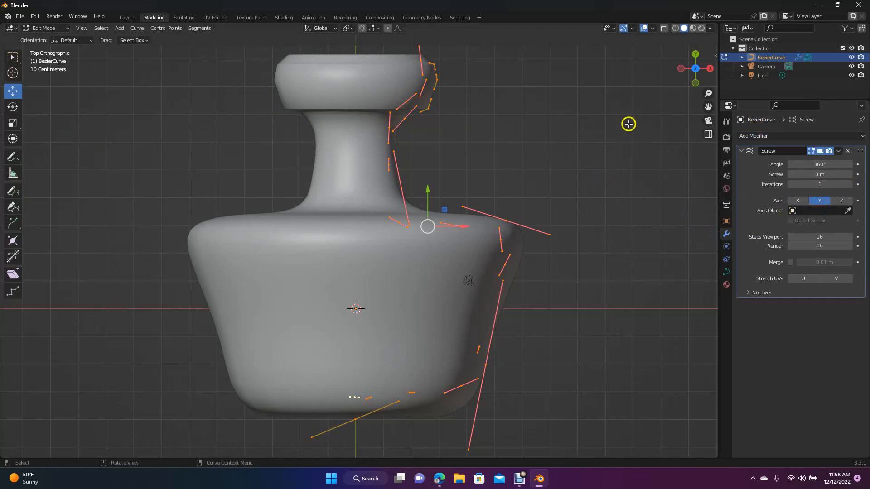
mouse_move(695, 69)
left_mouse_down()
mouse_move(674, 138)
mouse_move(624, 161)
mouse_move(689, 153)
mouse_move(698, 170)
mouse_move(689, 179)
mouse_move(696, 181)
mouse_move(666, 81)
mouse_move(708, 60)
mouse_move(671, 93)
mouse_move(689, 111)
mouse_move(690, 82)
left_mouse_up()
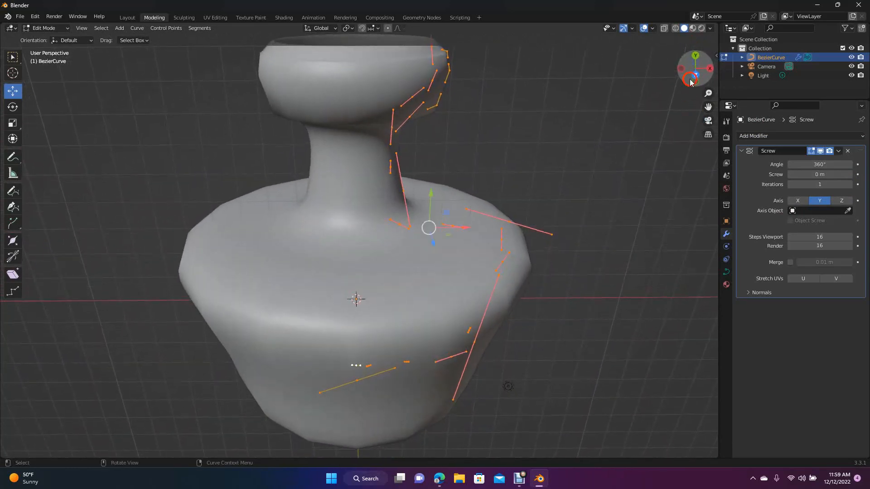
Scale the vase down to less than half its size in the Layout workspace, keeping it upright.
left_click(125, 17)
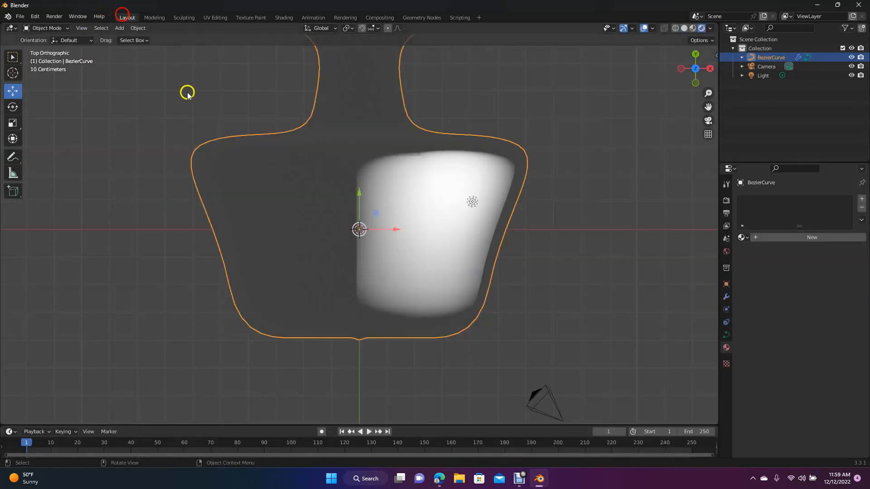
key("s")
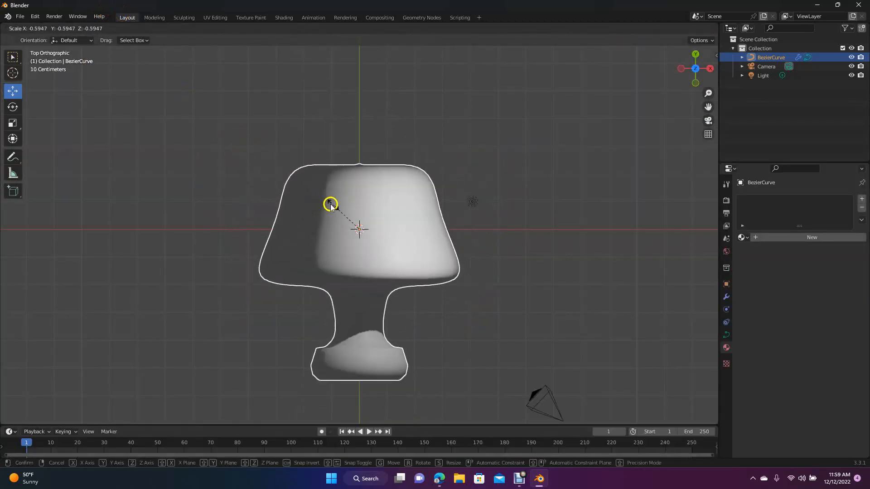
left_click(372, 209)
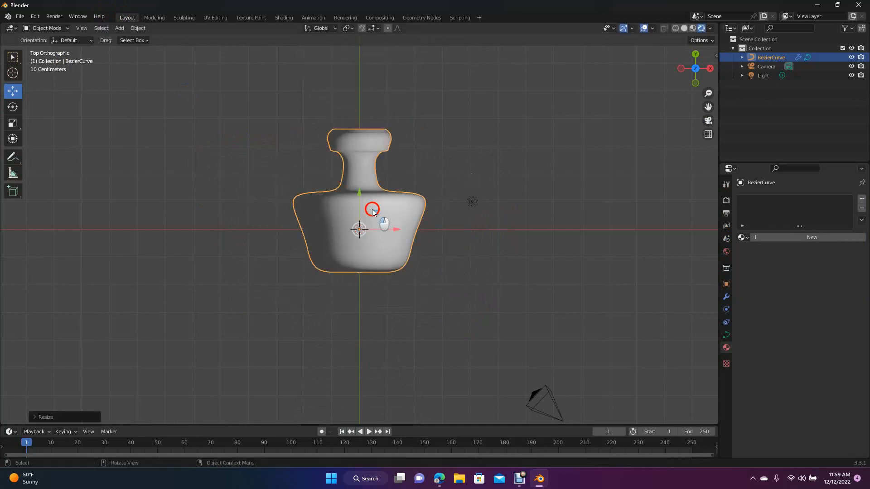
Add a Subdivision Surface modifier to the vase and set its viewport levels to 2.
left_click(727, 297)
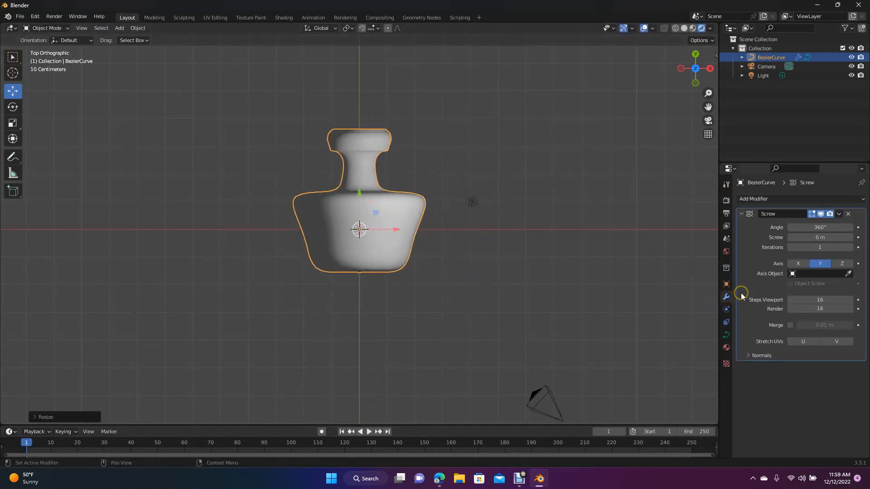
left_click(752, 200)
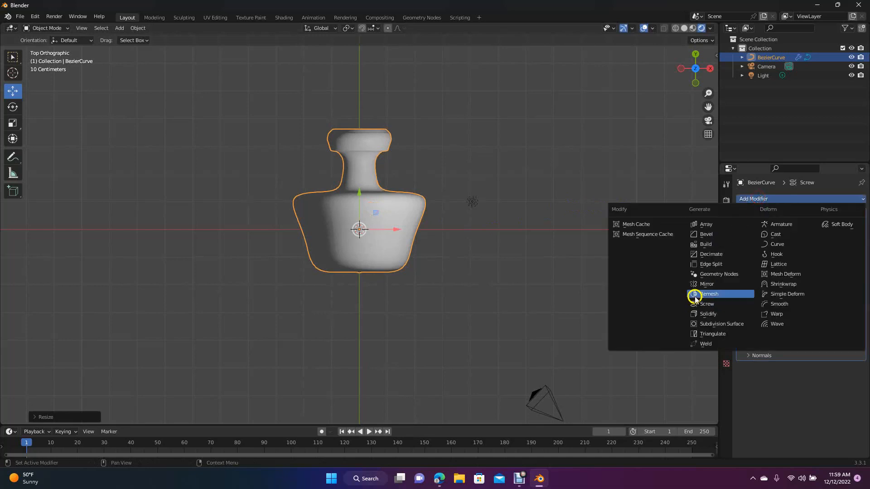
left_click(721, 324)
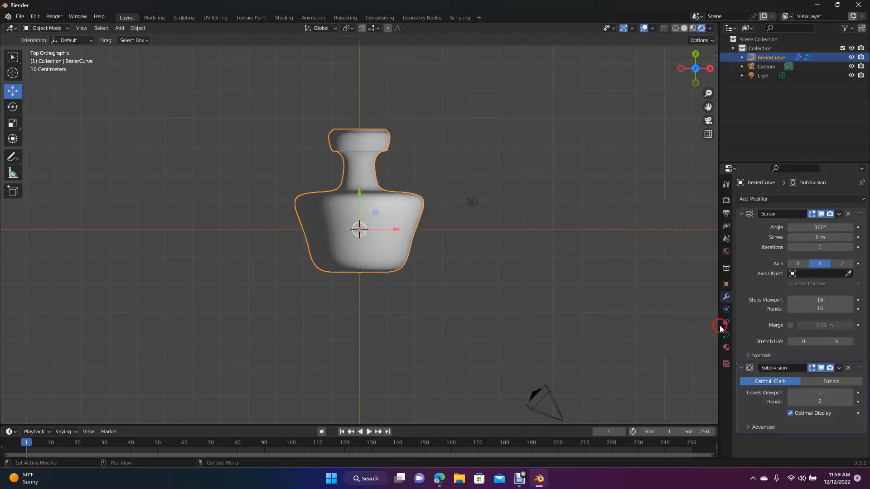
left_click(820, 393)
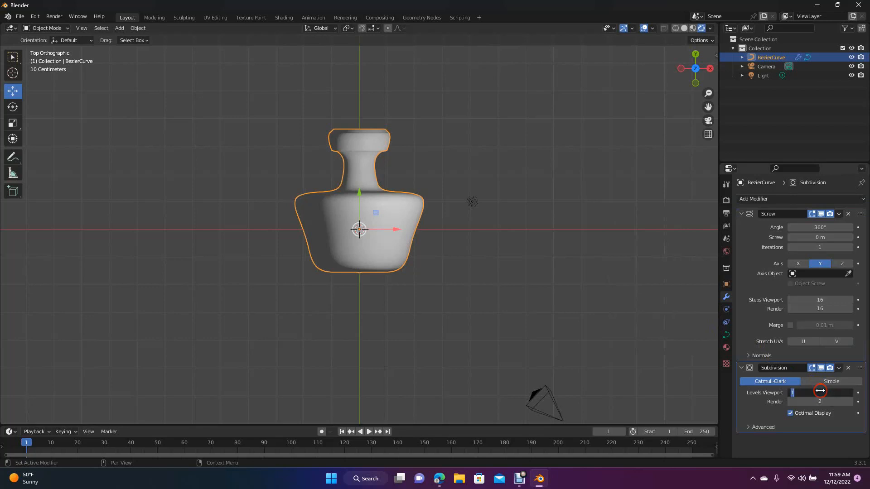
left_click(613, 321)
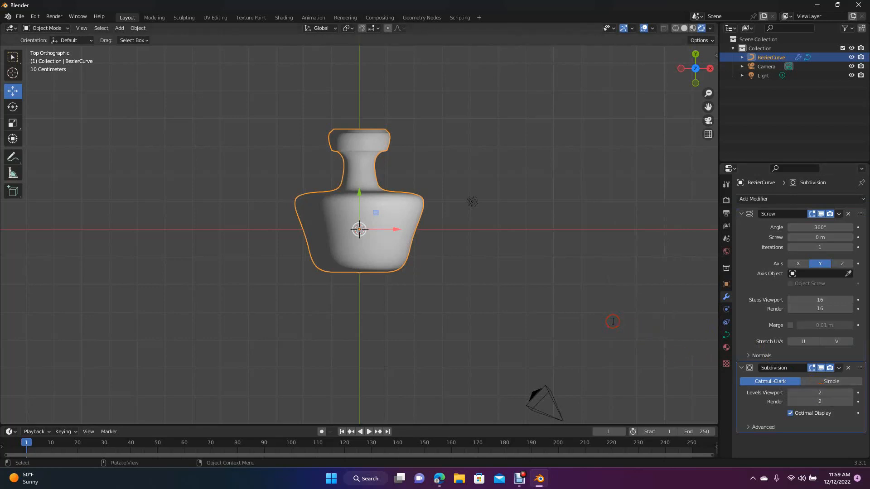
Apply Shade Smooth to the vase and check the surface from a tilted angle.
right_click(374, 214)
left_click(366, 212)
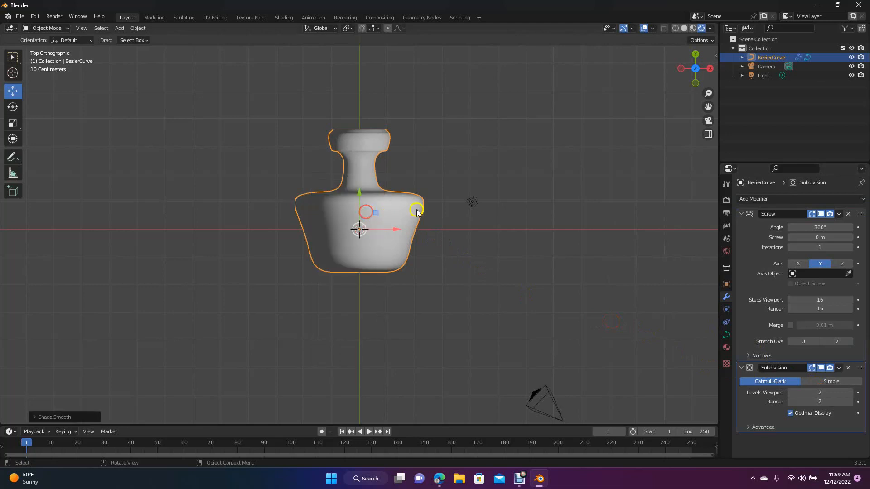
left_click(501, 194)
mouse_move(691, 72)
left_mouse_down()
mouse_move(680, 75)
mouse_move(673, 115)
mouse_move(685, 131)
mouse_move(684, 81)
left_mouse_up()
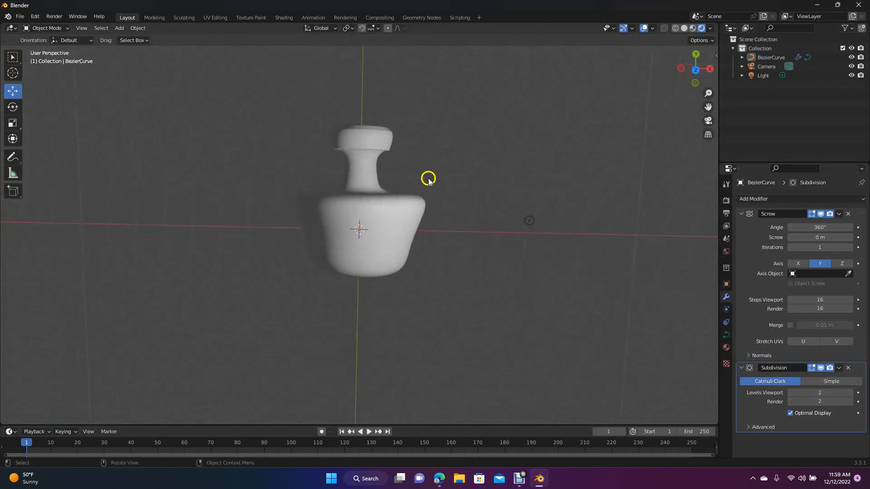
Give the vase a new material with a bright blue base color.
left_click(405, 214)
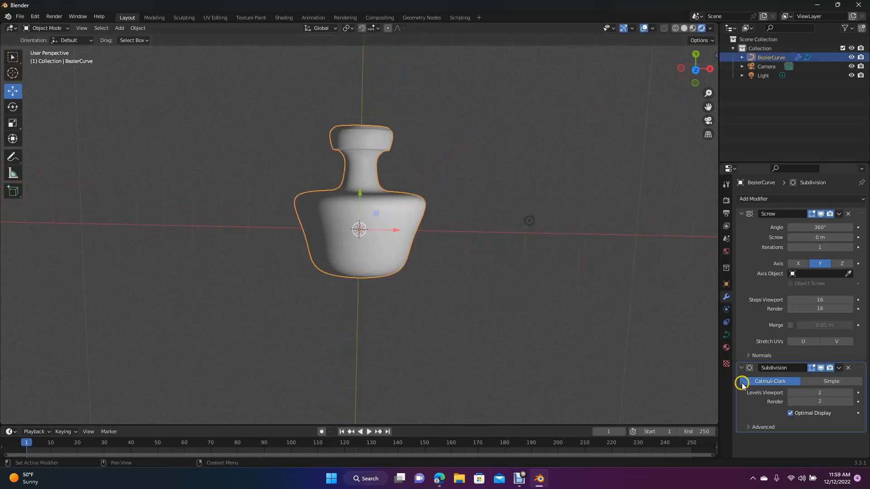
left_click(726, 347)
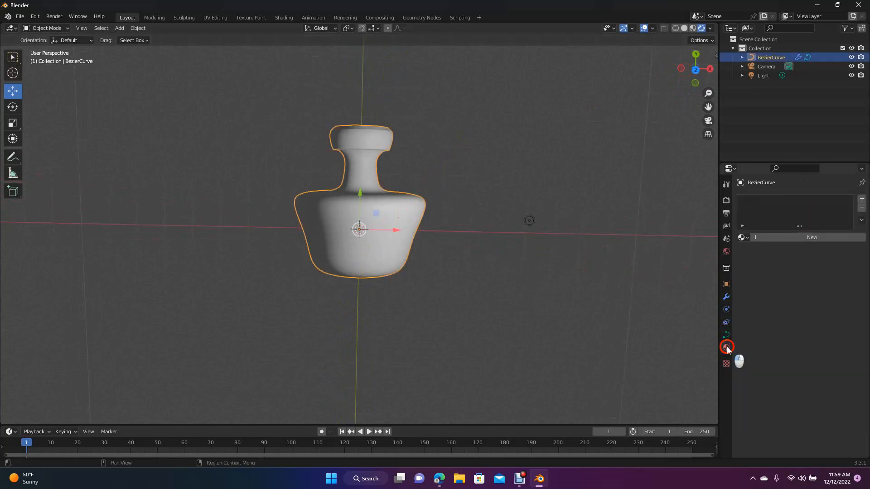
left_click(794, 237)
left_click(813, 335)
left_click_drag(804, 267, 819, 205)
left_click(629, 162)
mouse_move(696, 68)
left_mouse_down()
mouse_move(672, 127)
mouse_move(652, 150)
mouse_move(703, 150)
mouse_move(689, 136)
mouse_move(688, 414)
mouse_move(674, 84)
mouse_move(687, 75)
left_mouse_up()
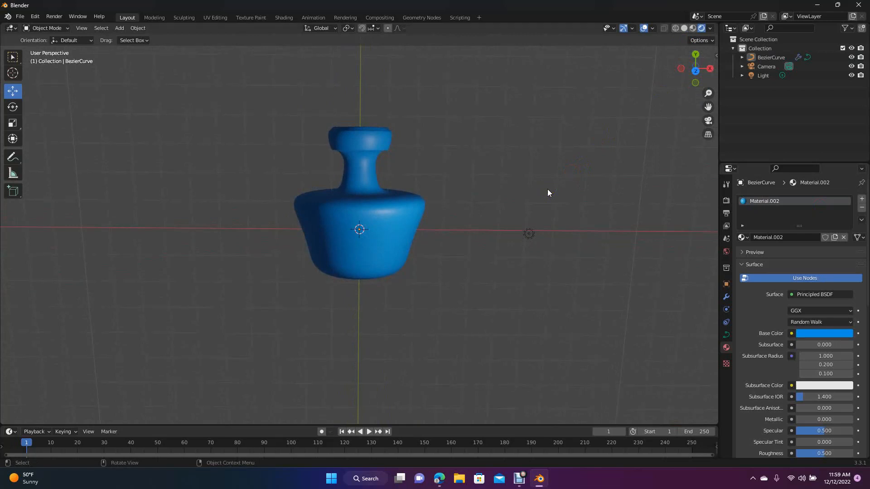
Inspect the blue vase from a tilted angle and return to the top orthographic view.
left_click(372, 183)
left_click(377, 224)
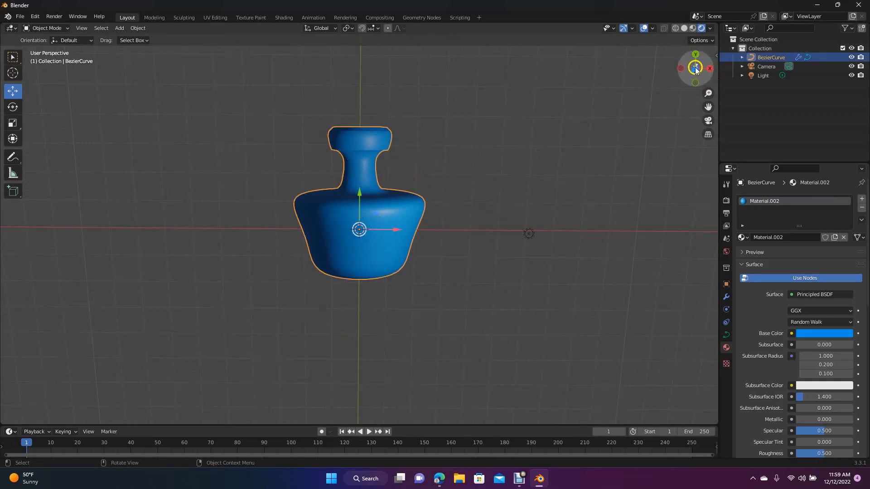
mouse_move(695, 72)
left_mouse_down()
mouse_move(703, 140)
mouse_move(686, 53)
mouse_move(692, 64)
left_mouse_up()
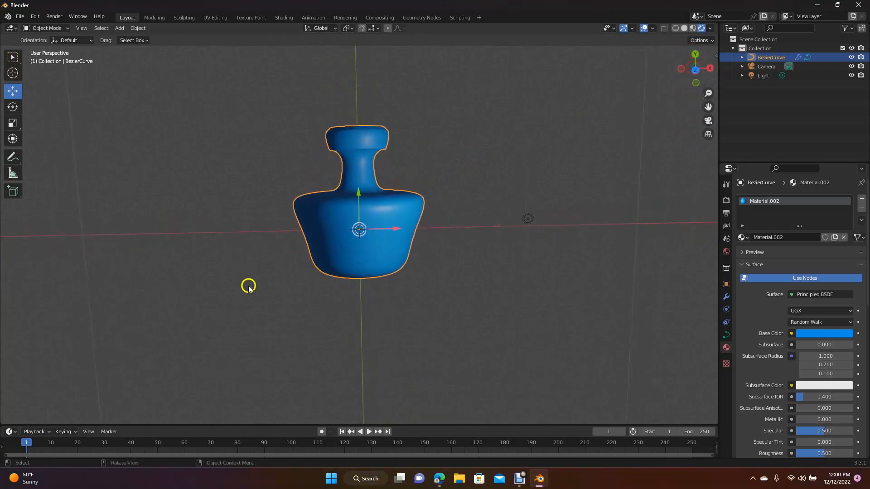
left_click(246, 154)
key("KP_7")
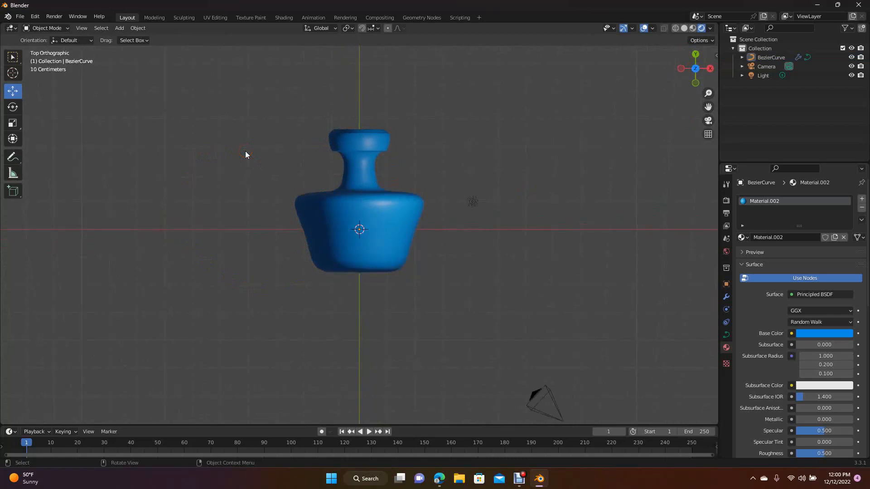
Move the blue vase along the X axis in the negative direction, clear of the origin, and deselect it.
left_click(341, 205)
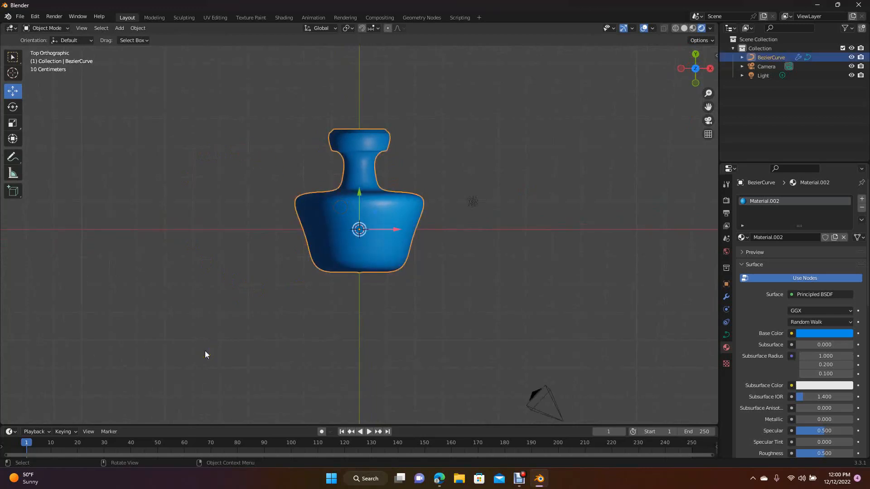
left_click(440, 275)
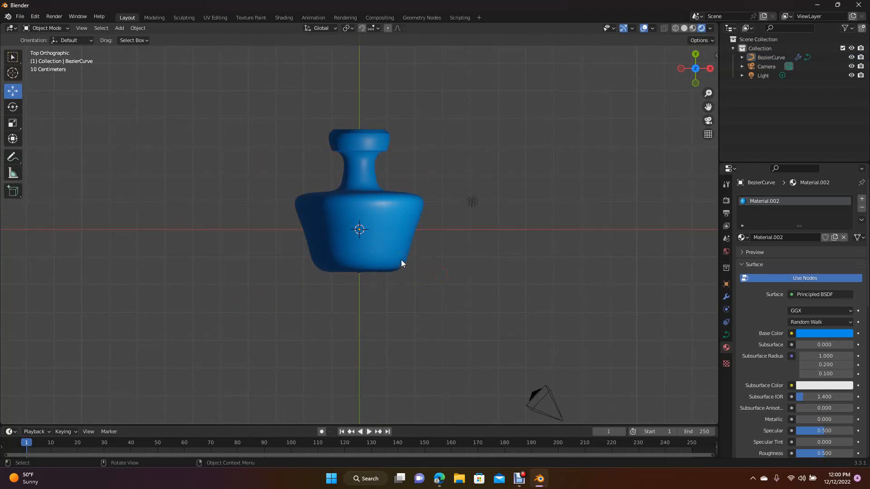
left_click(399, 247)
left_click_drag(395, 229, 166, 232)
left_click(563, 176)
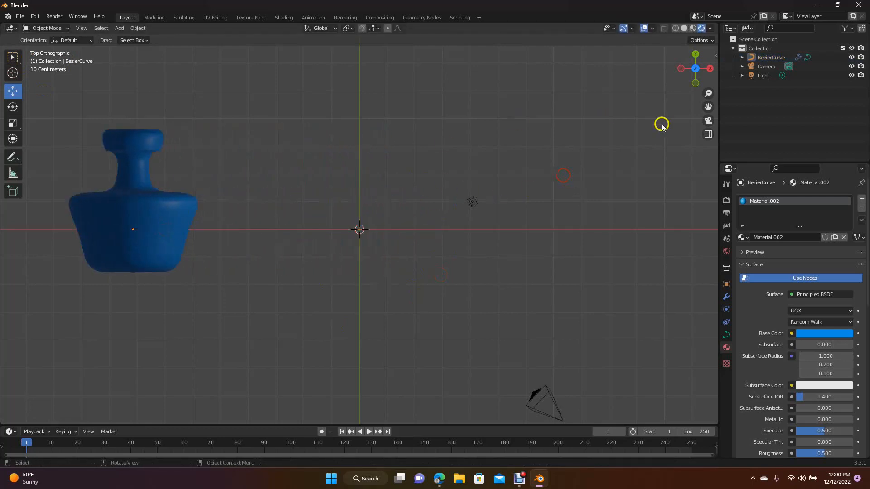
Bring the spinning top picture Untitled from the desktop into the top view as a reference image and restore the full-size window.
left_click(836, 5)
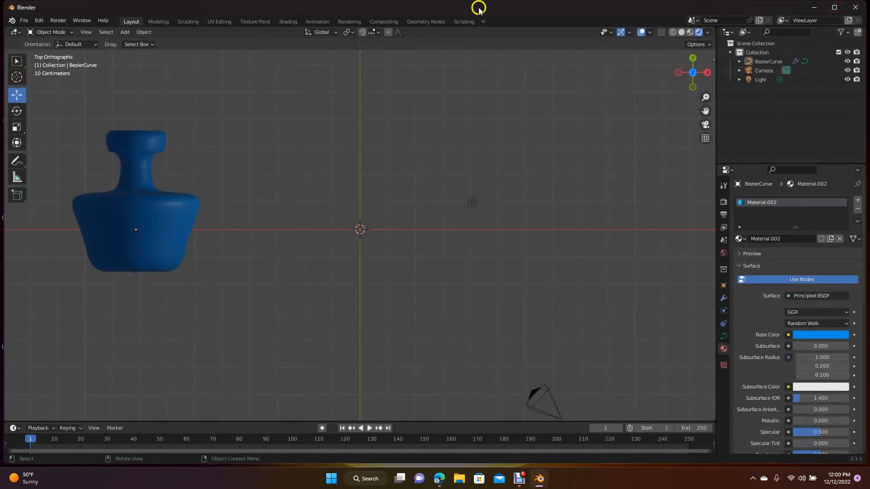
left_click_drag(448, 7, 656, 8)
left_click_drag(188, 197, 542, 208)
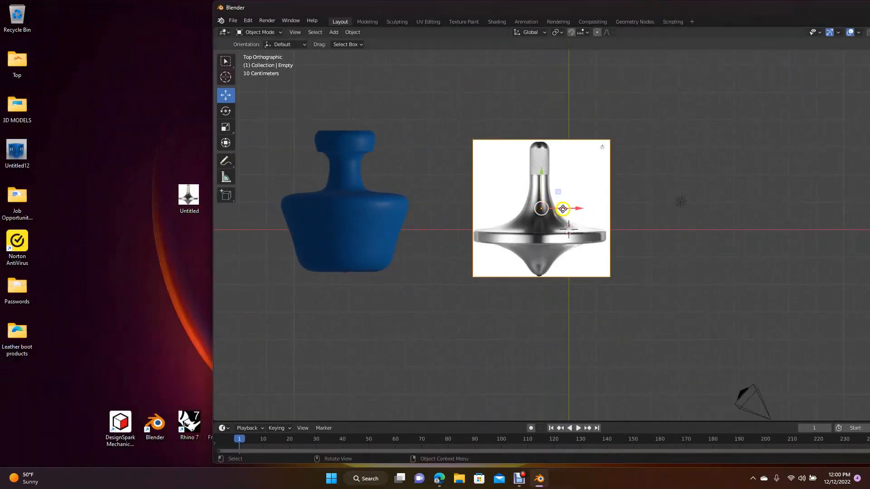
left_click_drag(740, 6, 604, 13)
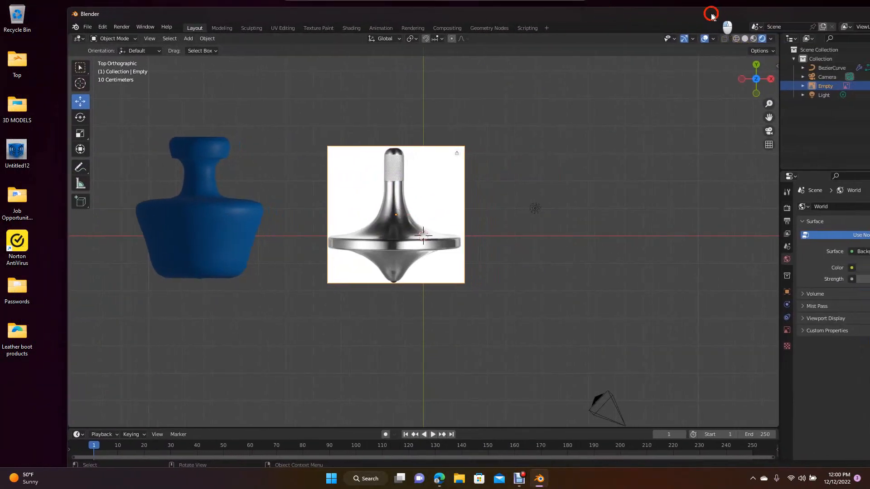
left_click_drag(712, 13, 663, 20)
left_click(858, 21)
Enlarge the spinning top reference image, centre the top on the Y axis, and deselect the image.
left_click(362, 208)
left_click_drag(400, 212, 446, 228)
left_click_drag(365, 210, 400, 212)
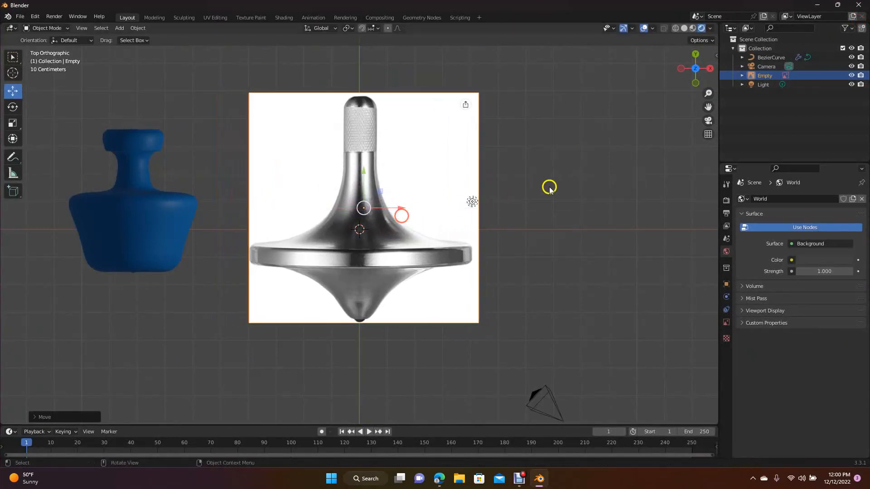
left_click(553, 184)
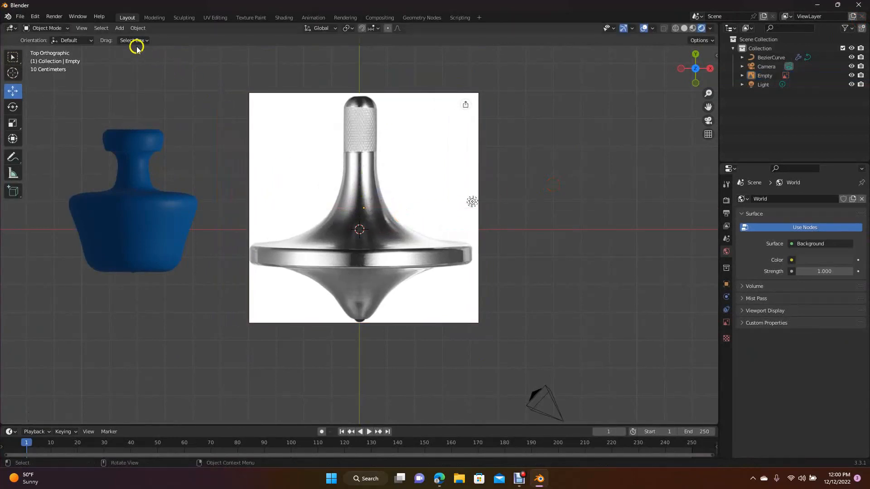
Add a Bezier curve at the origin and delete all its vertices in edit mode from the top view.
left_click(120, 28)
mouse_move(131, 48)
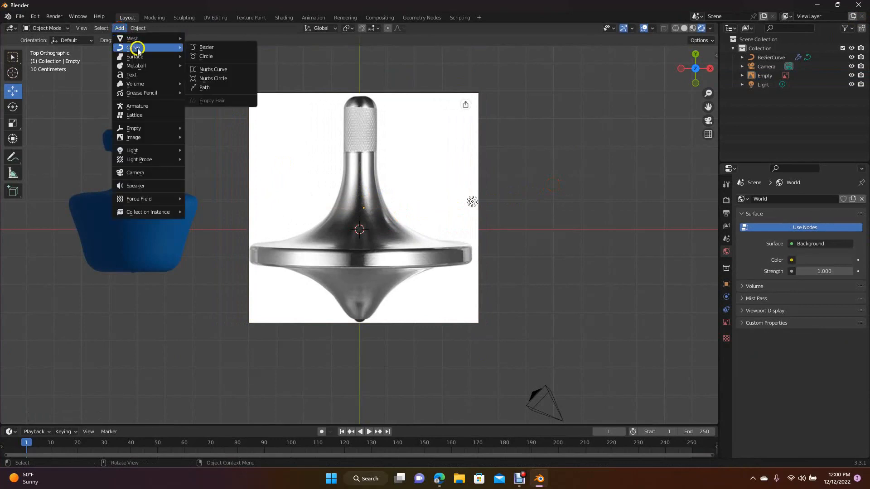
left_click(202, 50)
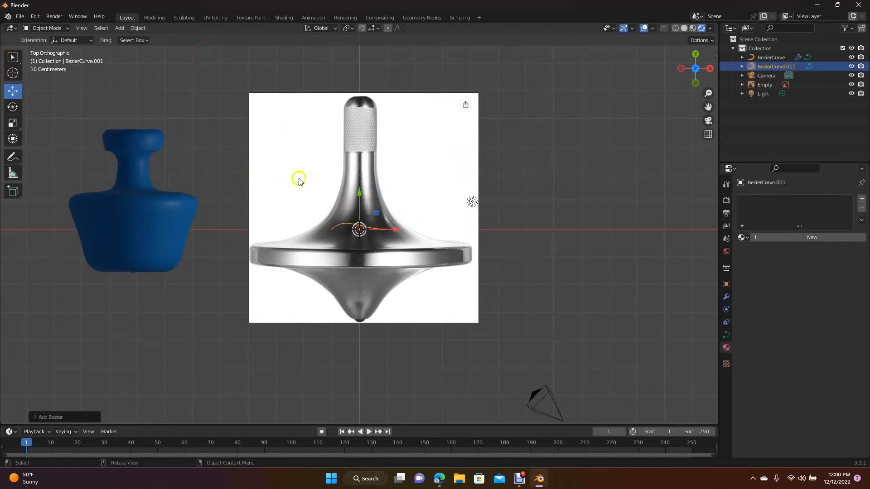
left_click(154, 17)
key("KP_7")
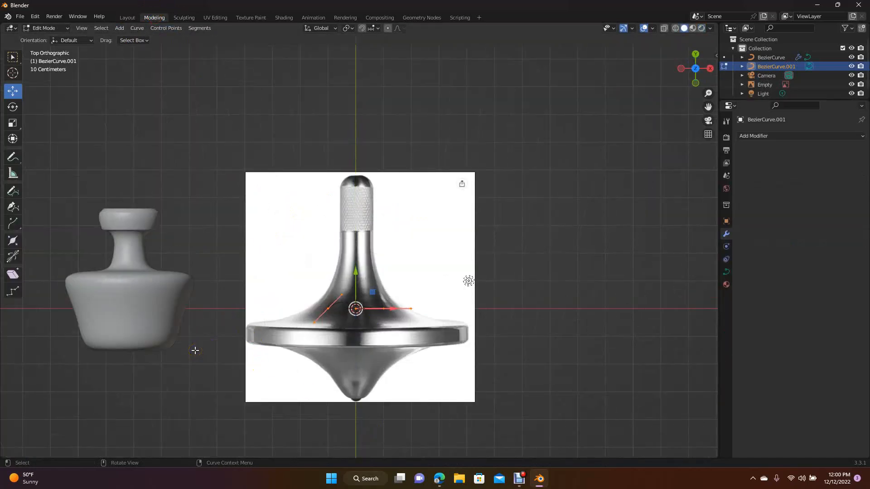
key("x")
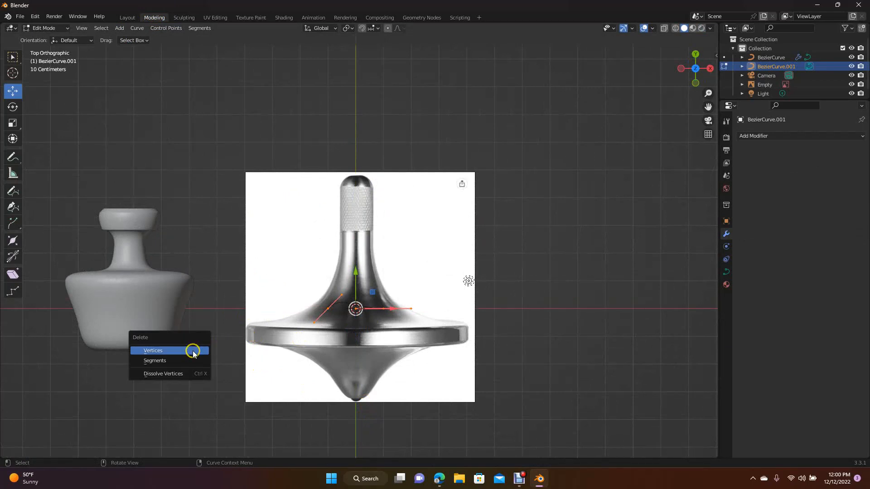
left_click(192, 353)
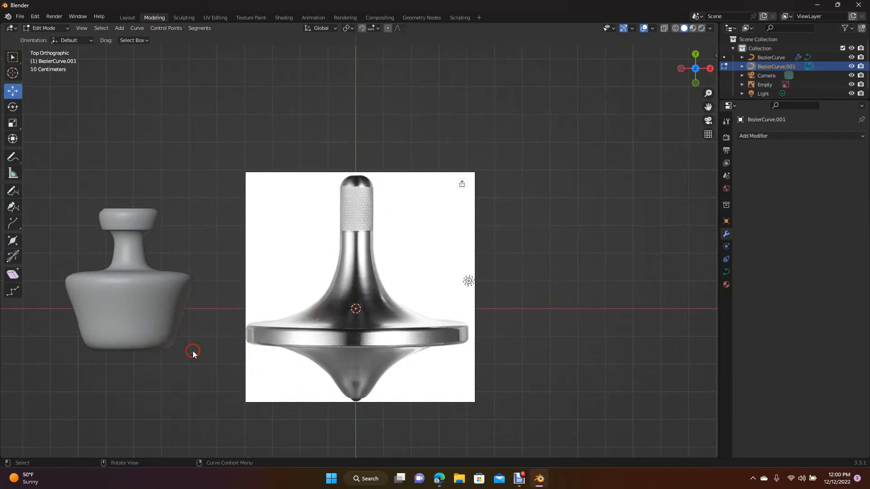
Trace the right half of the spinning top freehand with the Draw tool, from the bottom tip to the stem's top.
left_click(13, 208)
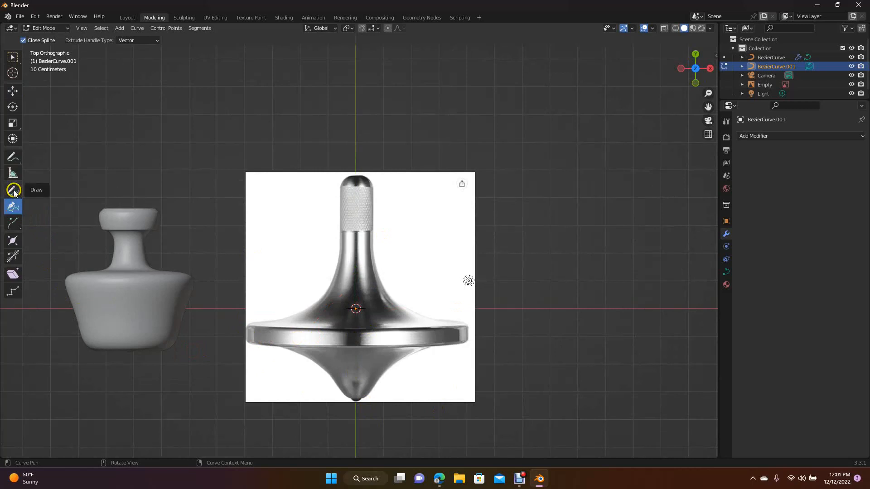
left_click(14, 191)
left_click_drag(361, 416, 356, 399)
key("ctrl+z")
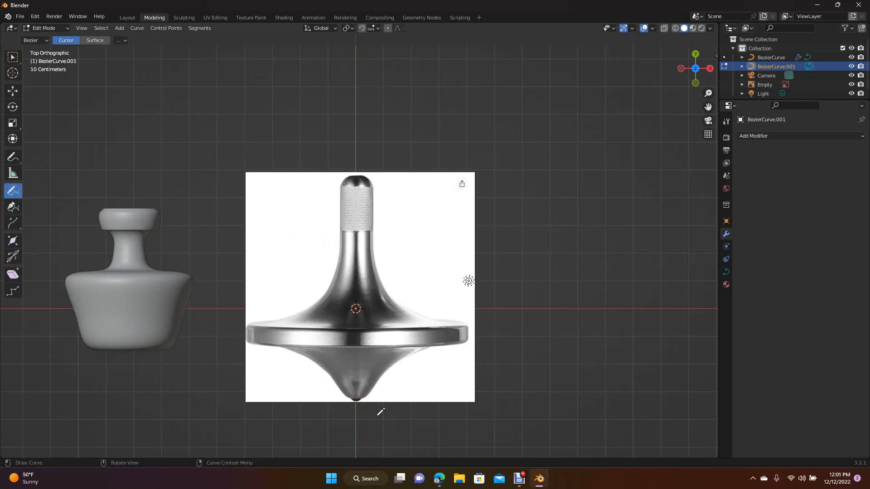
mouse_move(357, 400)
left_mouse_down()
mouse_move(400, 355)
mouse_move(466, 332)
mouse_move(385, 288)
mouse_move(375, 193)
mouse_move(357, 176)
left_mouse_up()
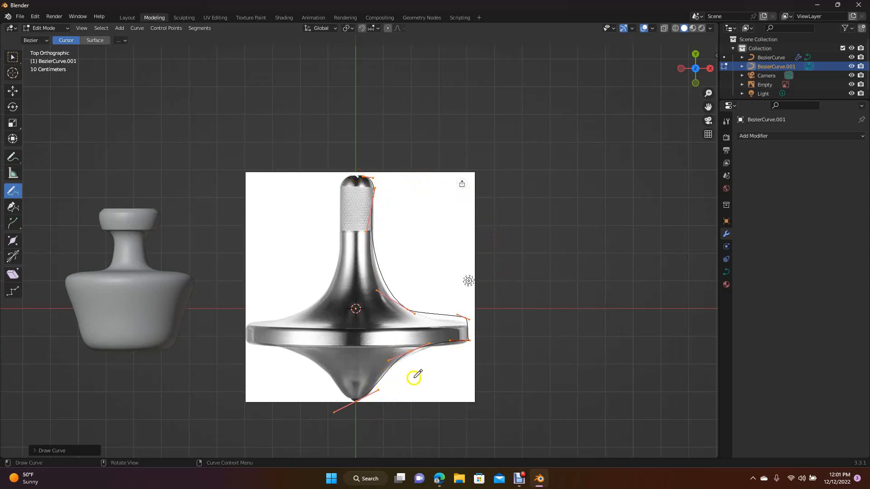
Adjust the freehand profile's point and handles where the stem flares into the disc, fitting the reference image.
left_click(15, 92)
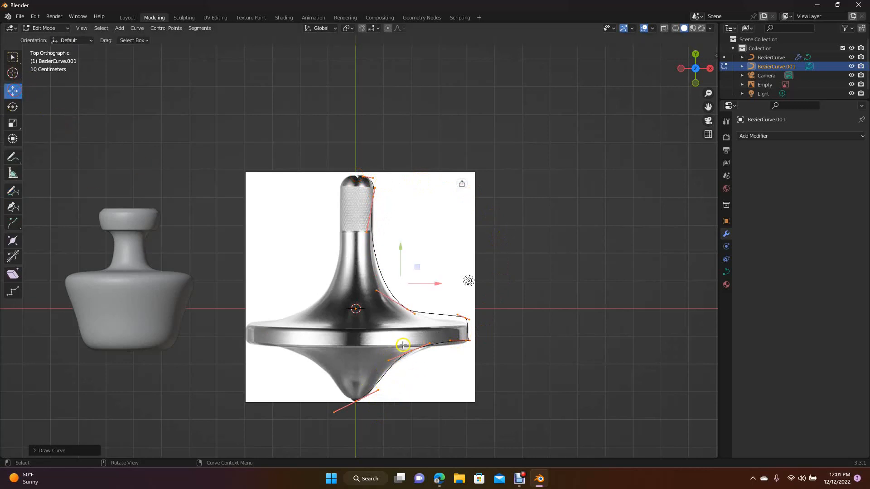
left_click(387, 294)
mouse_move(417, 291)
left_mouse_down()
mouse_move(427, 290)
mouse_move(403, 289)
left_mouse_up()
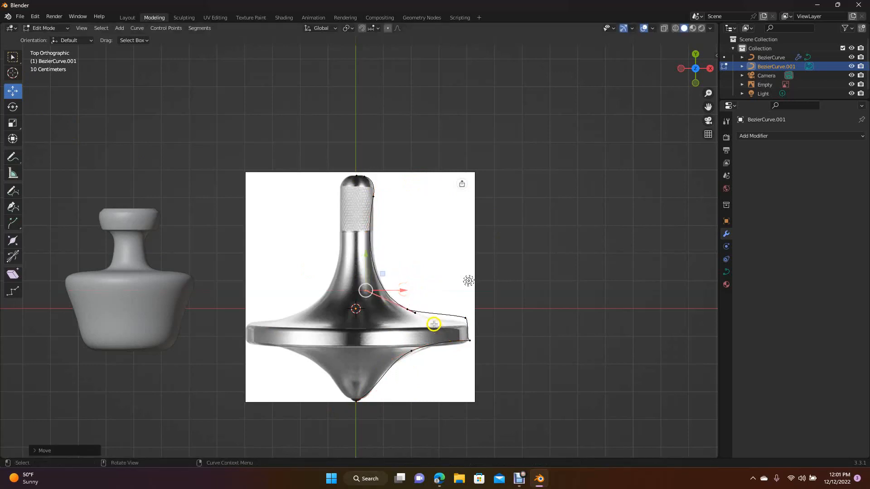
left_click(414, 312)
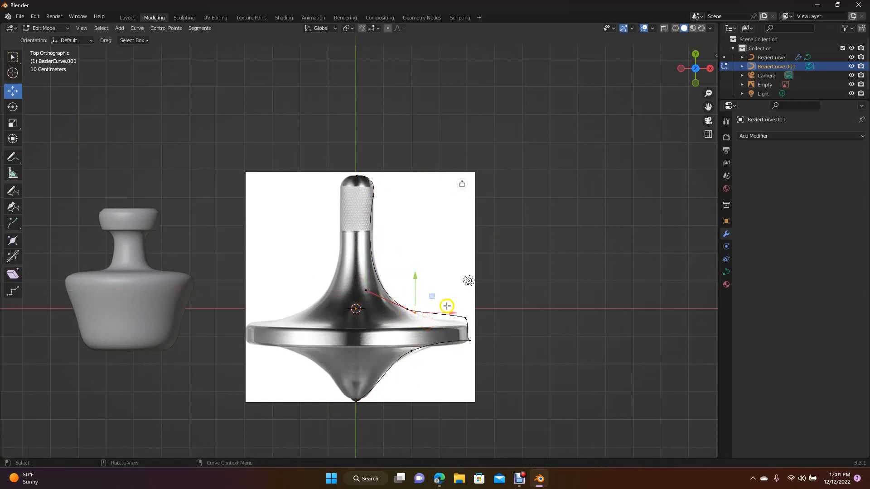
left_click_drag(450, 314, 459, 329)
left_click(528, 338)
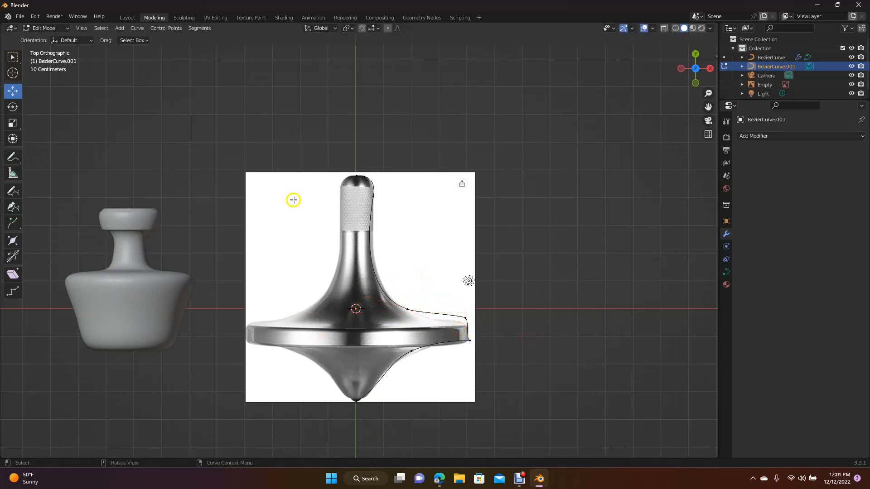
Undo the handle adjustments and the freehand profile drawing.
key("ctrl+z")
key("ctrl+z")
key("ctrl+z")
key("ctrl+z")
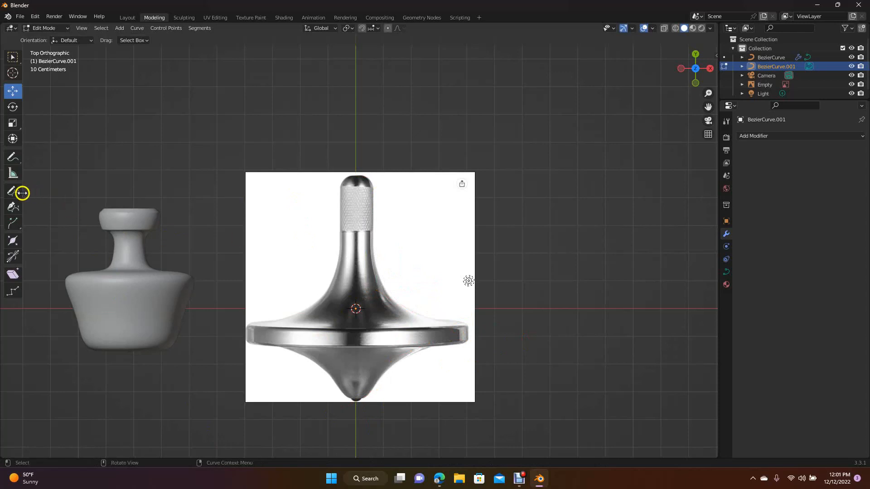
Trace the spinning top's right outline with the Curve Pen, from the bottom tip around the disc to the stem's top centre.
left_click(12, 161)
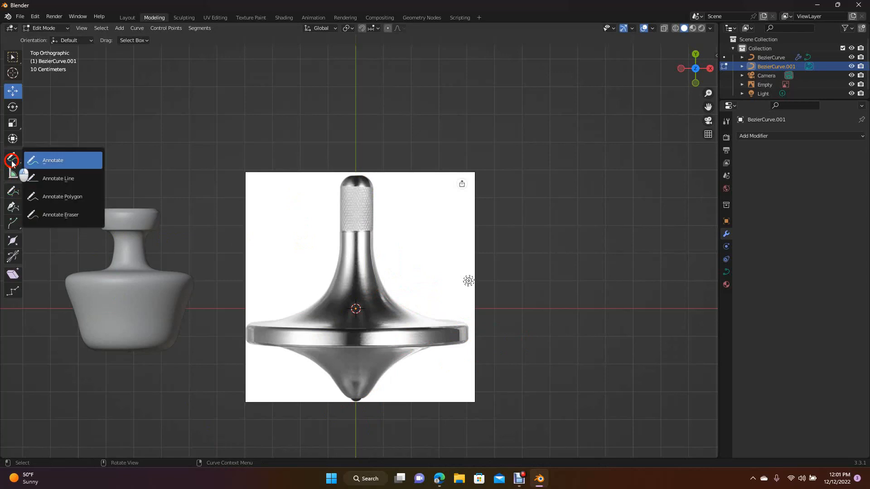
left_click(15, 194)
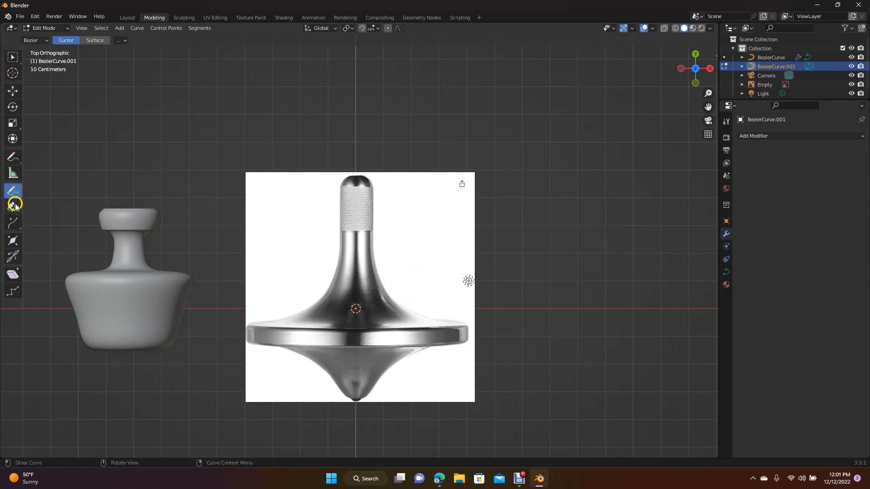
left_click(14, 206)
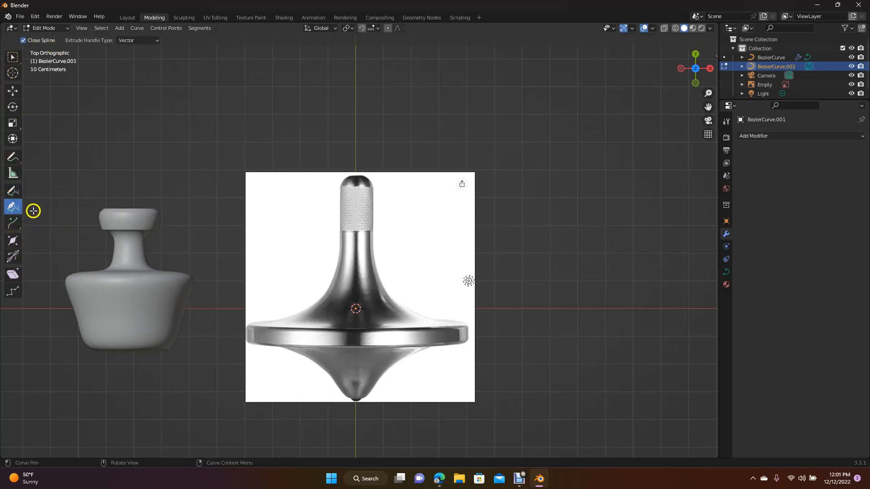
left_click(354, 400)
left_click_drag(369, 392, 380, 380)
left_click_drag(416, 351, 374, 242)
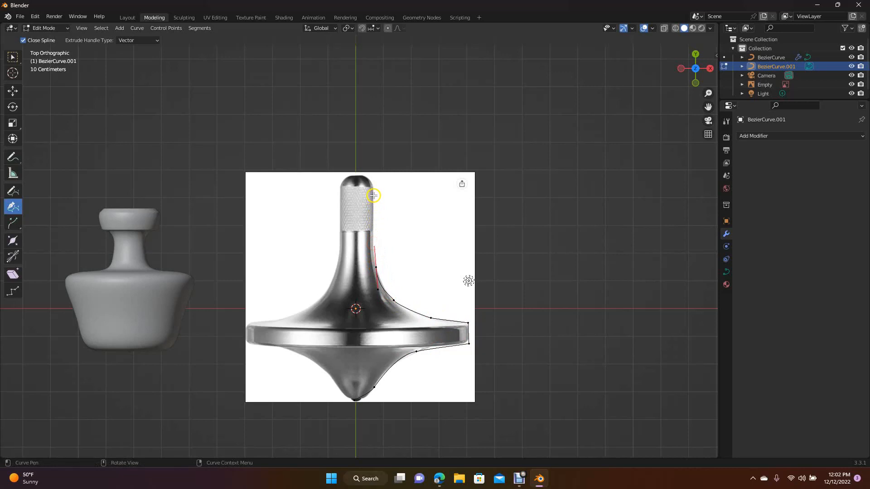
left_click_drag(373, 195, 360, 174)
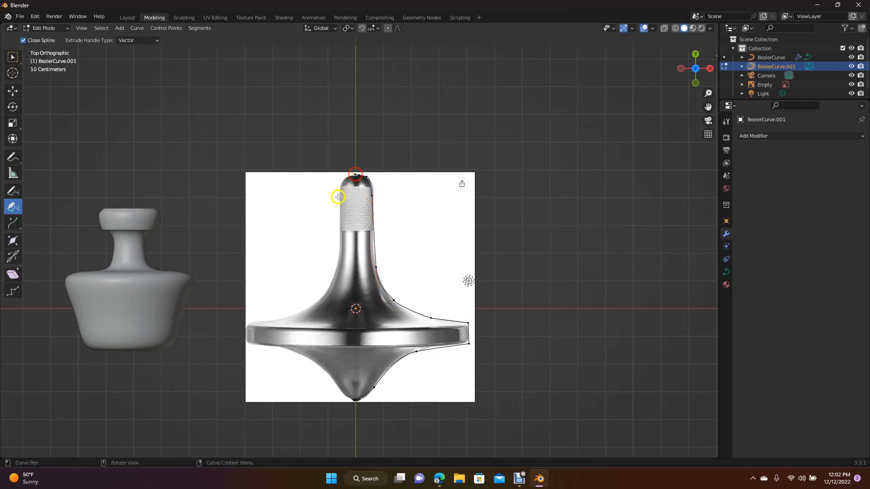
Return to the Layout workspace and delete the spinning top reference image.
left_click(127, 17)
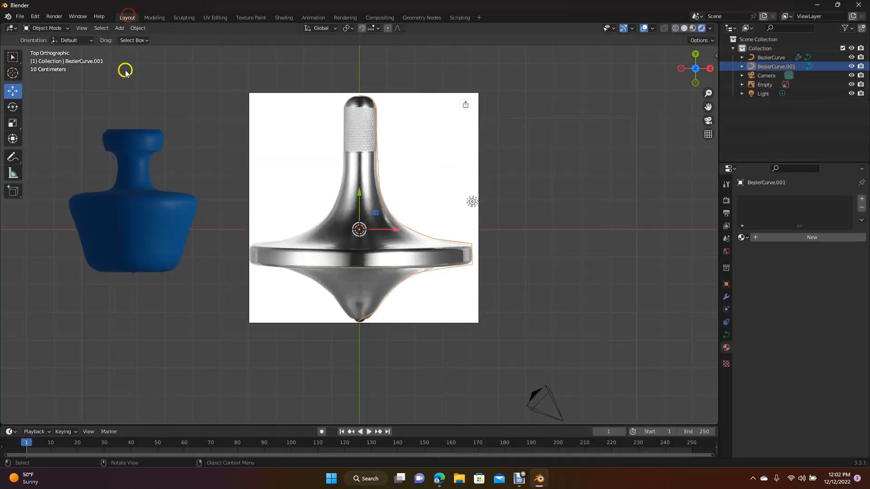
left_click(261, 112)
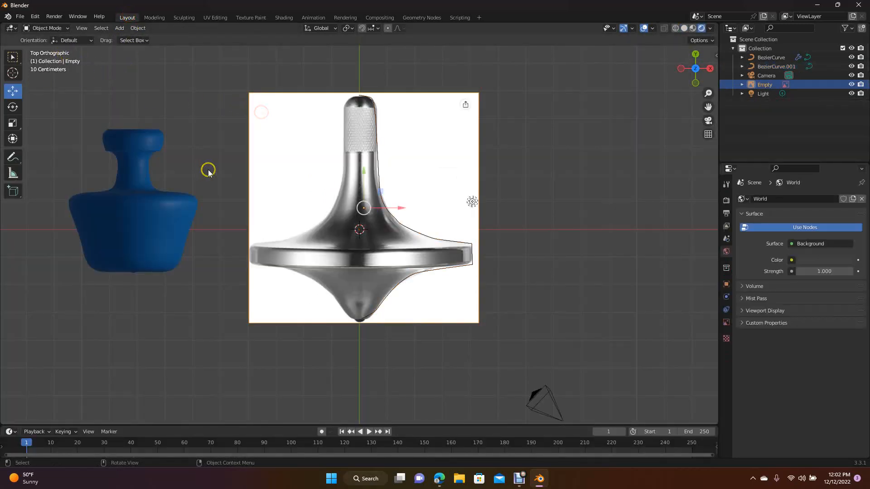
key("Delete")
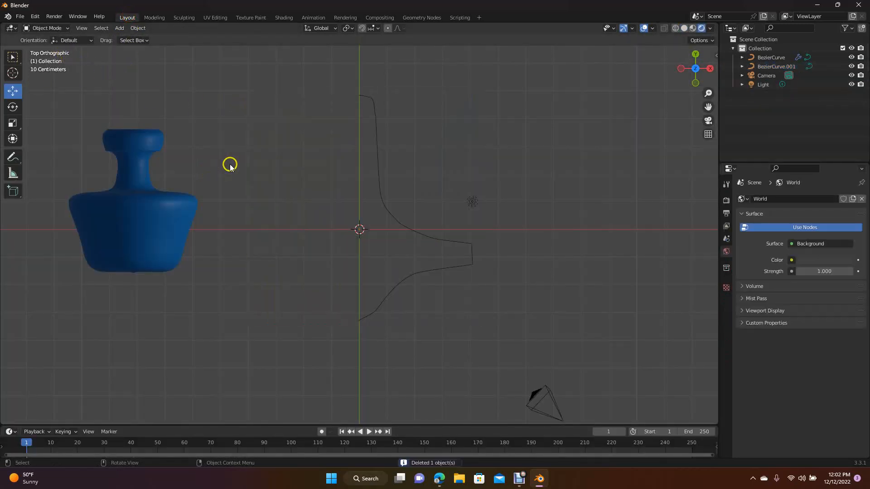
Select all objects and make the spinning top profile curve the active one.
key("a")
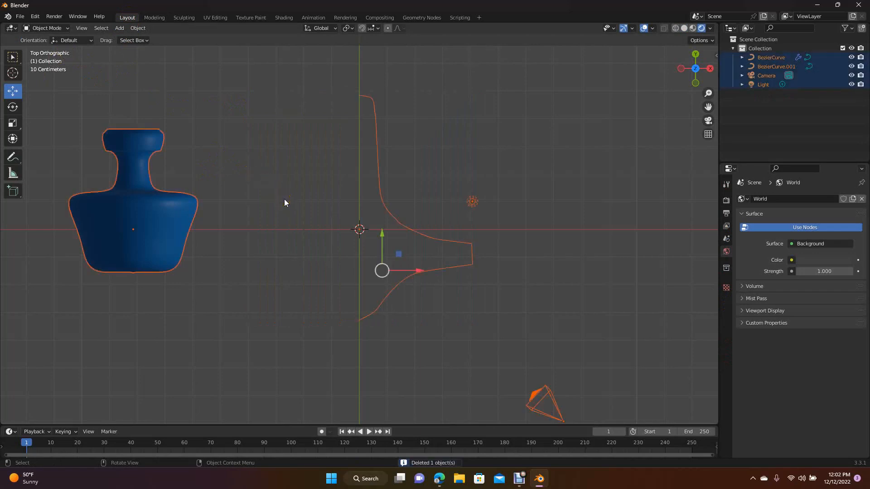
left_click(192, 221, "shift")
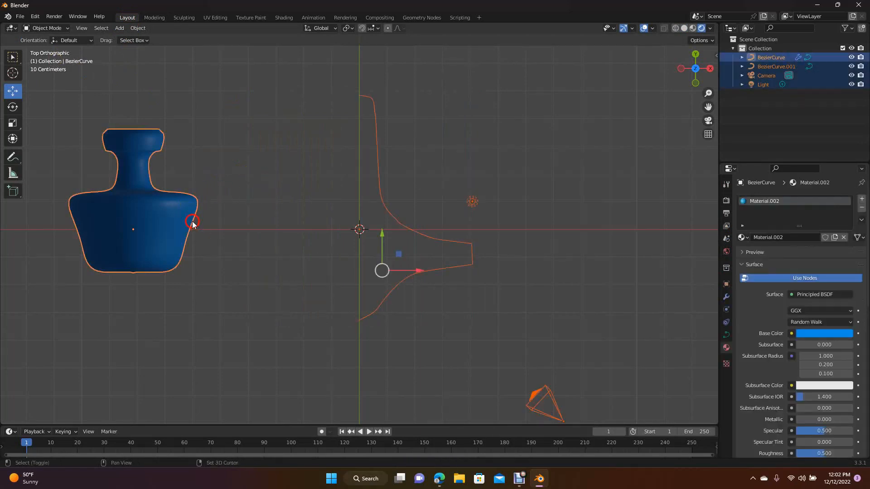
left_click(534, 397, "shift")
left_click(472, 206, "shift")
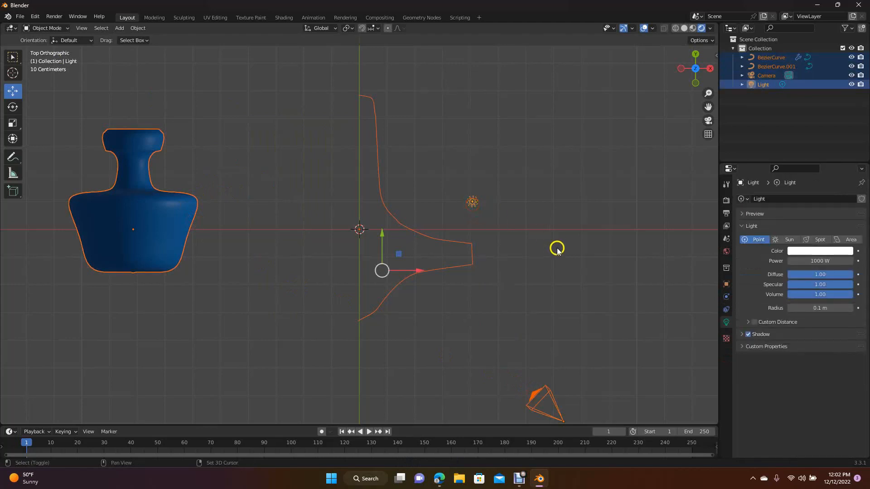
left_click(388, 213, "shift")
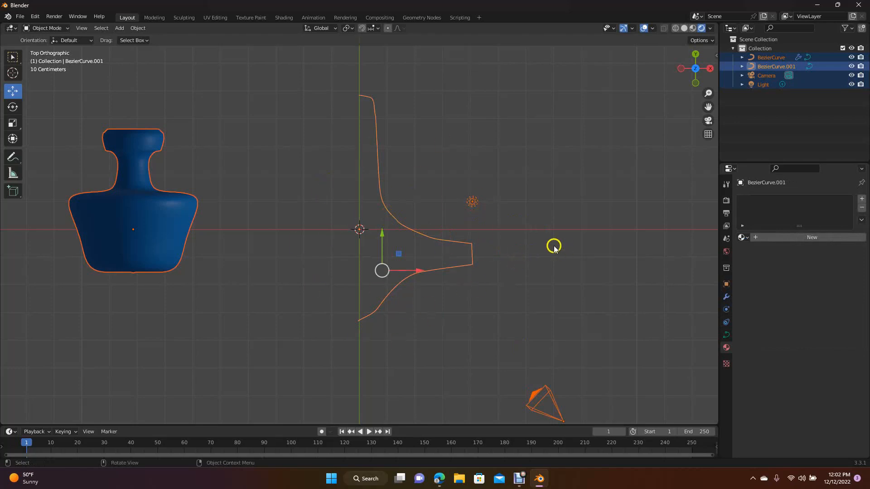
Add a Screw modifier to the spinning top profile and set its axis to Y.
left_click(726, 297)
left_click(757, 199)
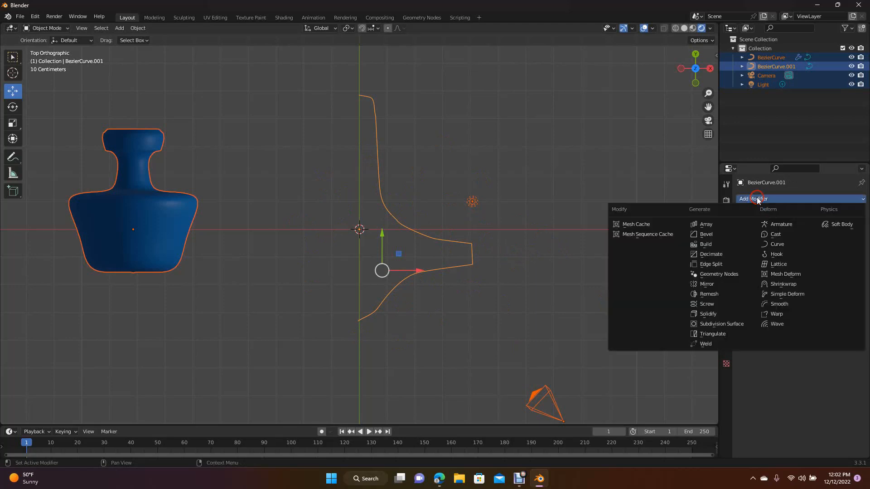
left_click(713, 303)
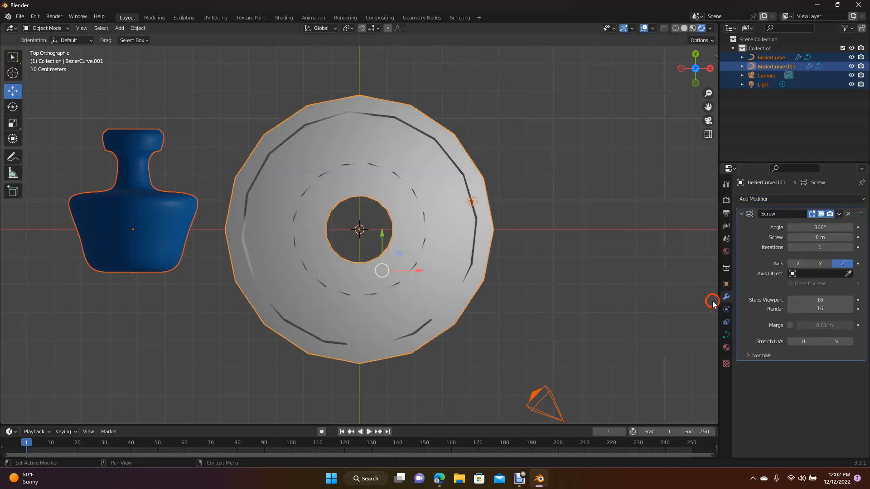
left_click(820, 264)
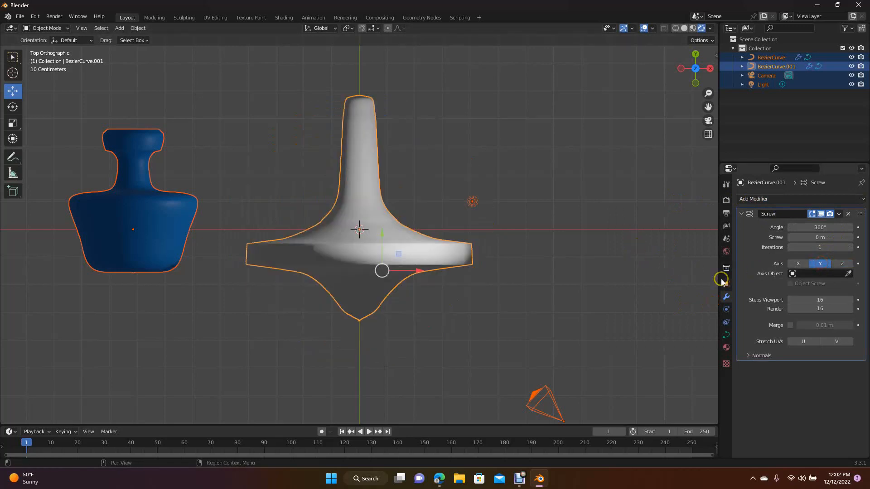
Add a Subdivision Surface modifier to the spinning top profile and set its viewport level to 2.
left_click(763, 199)
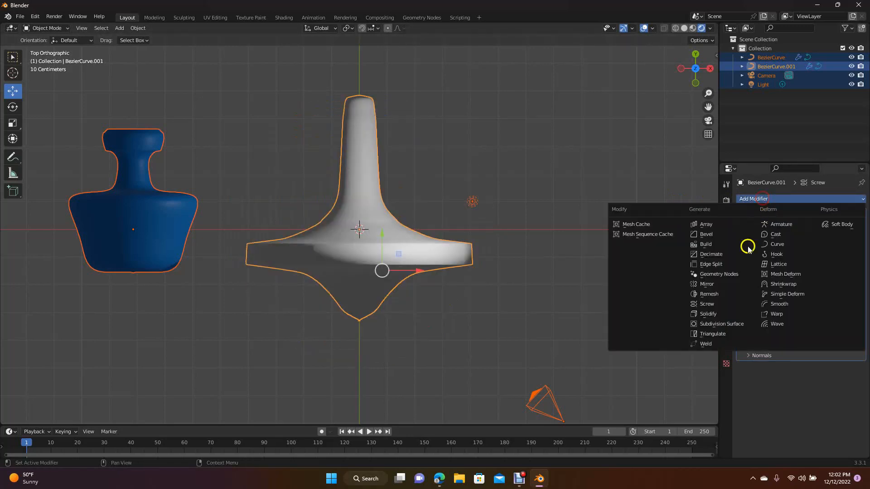
left_click(732, 323)
left_click(819, 393)
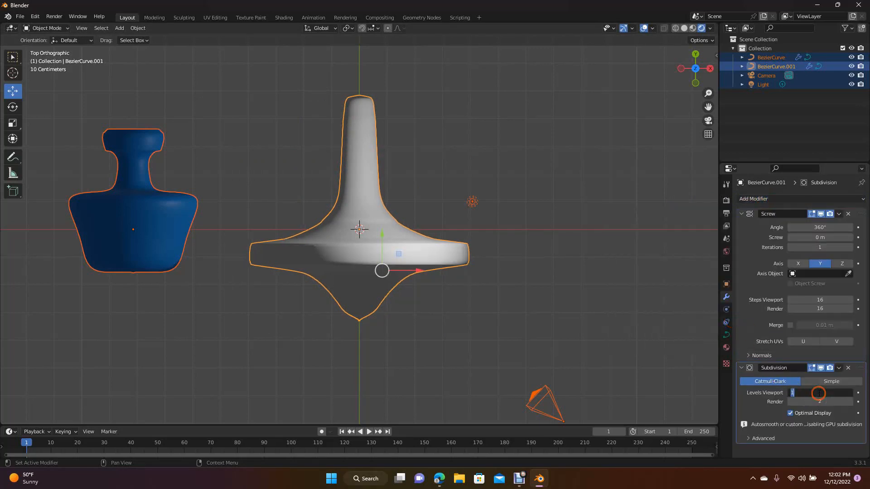
left_click(623, 343)
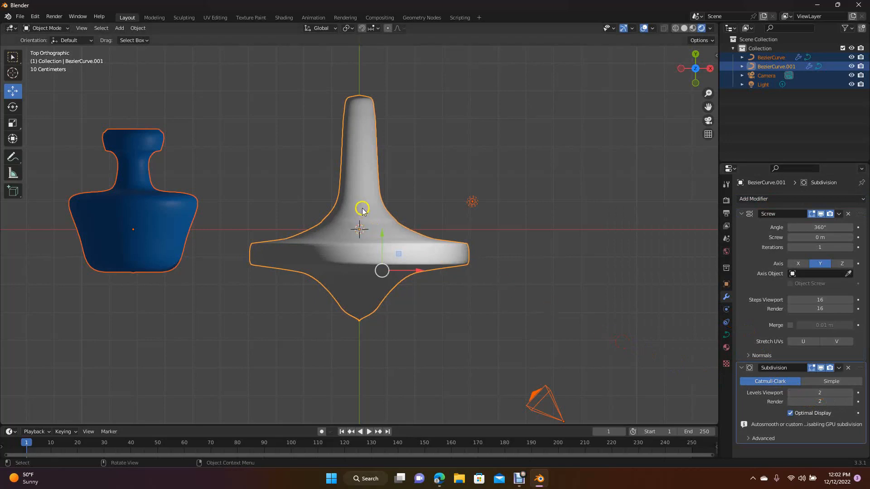
Apply Shade Smooth to the selected spinning top and vase, leaving everything deselected.
right_click(352, 180)
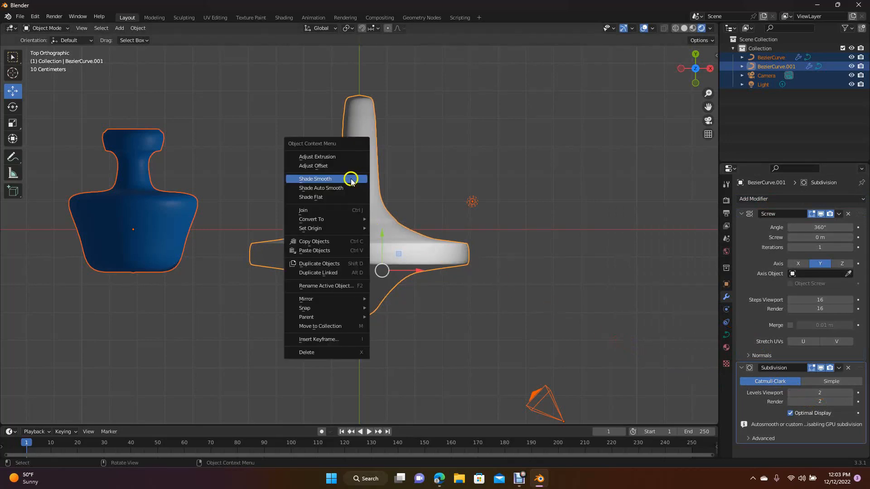
left_click(347, 179)
left_click(552, 220)
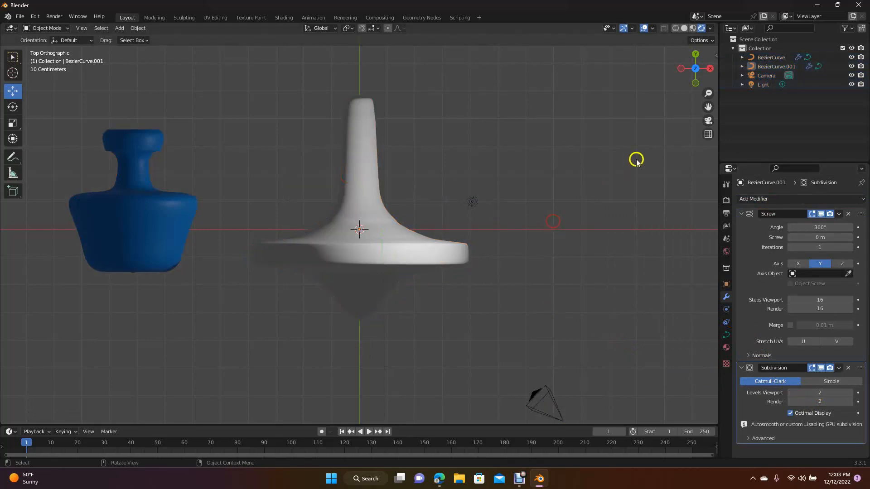
Give the spinning top a new material with a bright pink-magenta base color and deselect it.
mouse_move(699, 81)
left_mouse_down()
mouse_move(695, 73)
mouse_move(675, 116)
mouse_move(692, 150)
mouse_move(693, 69)
left_mouse_up()
left_click(116, 239)
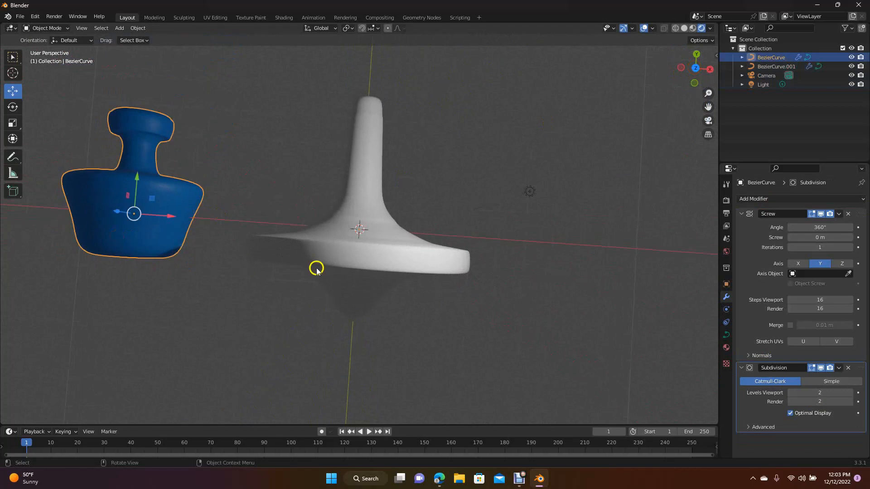
left_click(358, 255)
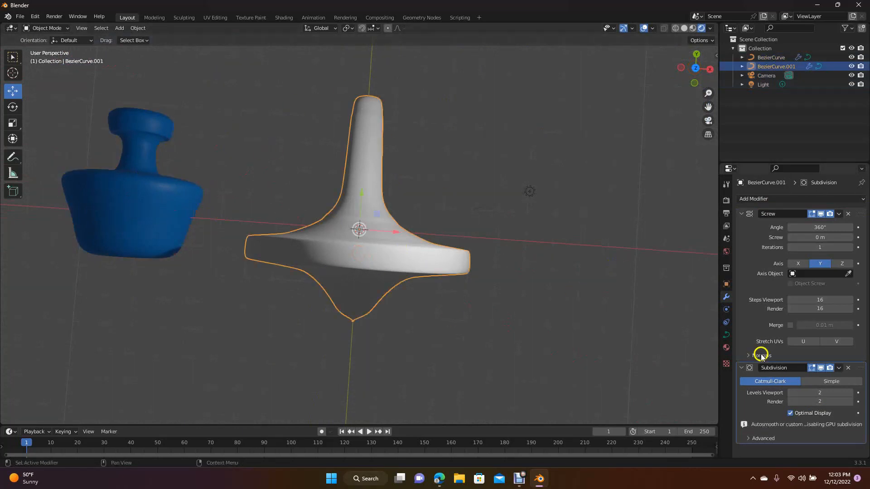
left_click(727, 348)
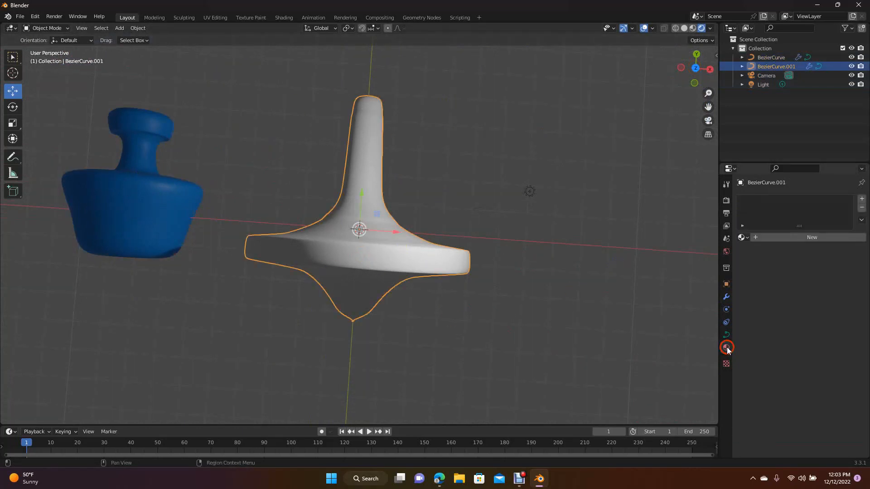
left_click(811, 238)
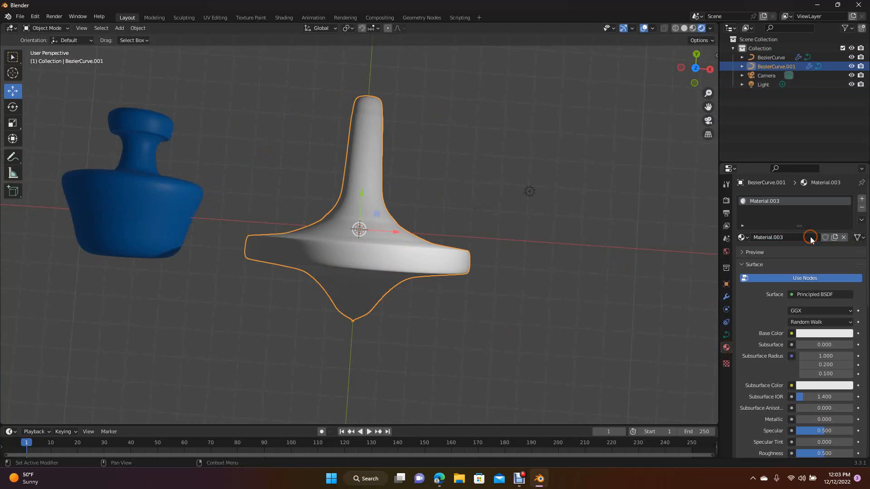
left_click(820, 334)
left_click(839, 333)
mouse_move(832, 263)
left_mouse_down()
mouse_move(821, 238)
mouse_move(827, 250)
left_mouse_up()
left_click(660, 224)
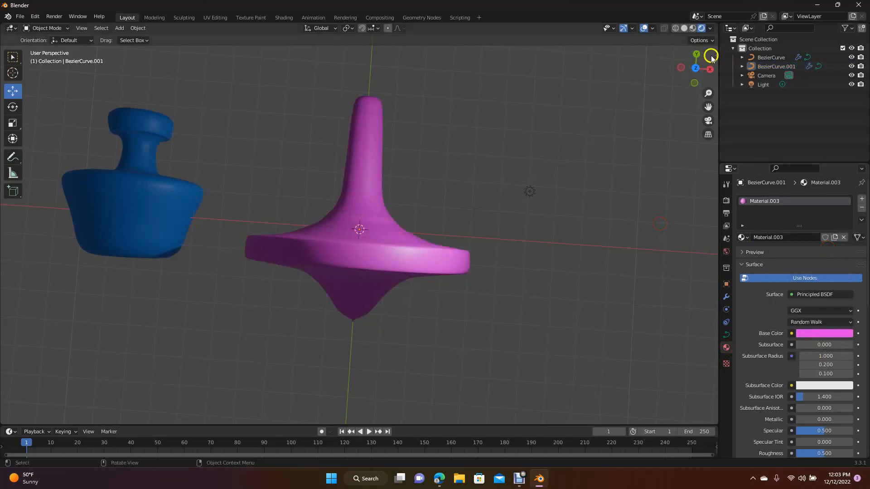
Open the vase curve for editing in the Modeling workspace, using rendered viewport shading and the top view.
mouse_move(698, 75)
left_mouse_down()
mouse_move(695, 127)
mouse_move(693, 80)
mouse_move(698, 90)
left_mouse_up()
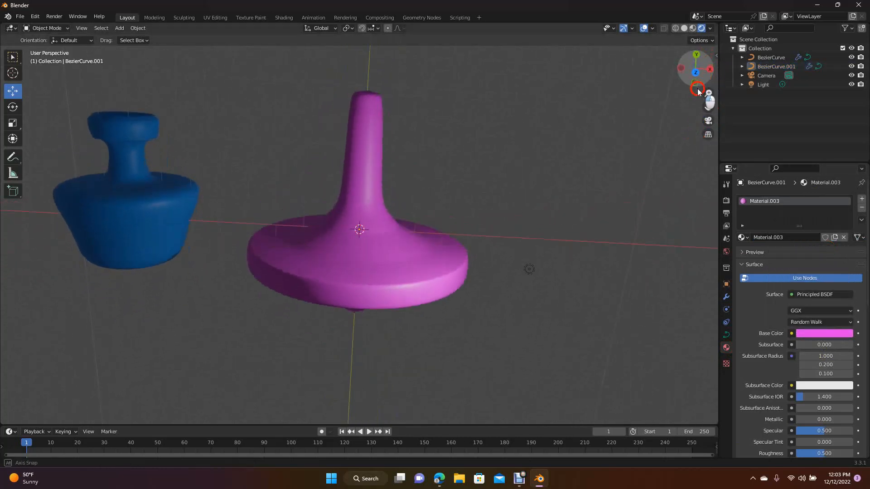
left_click(133, 231)
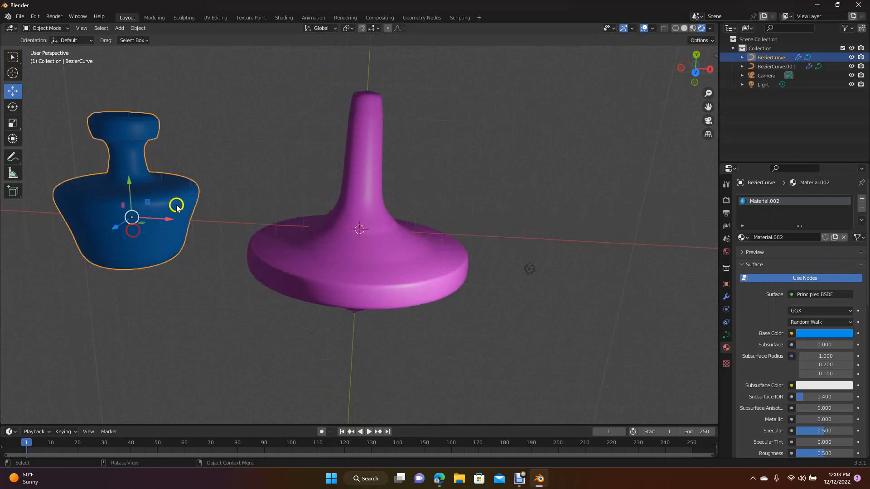
left_click(156, 18)
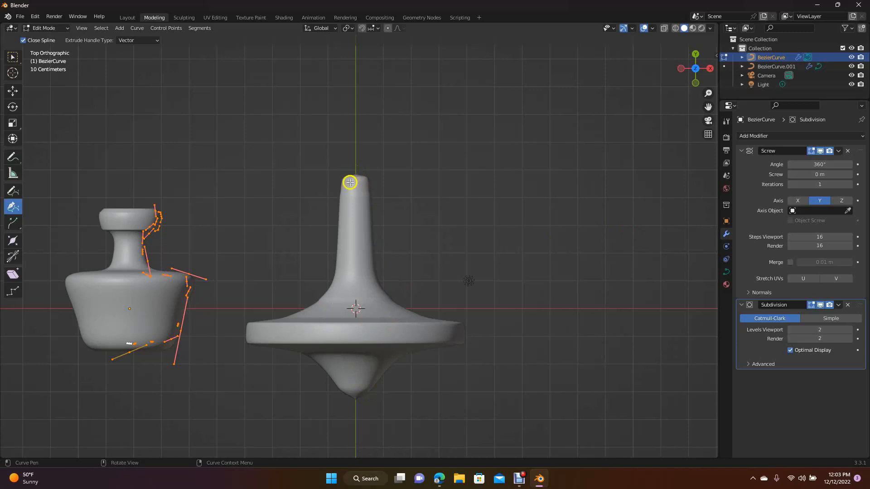
mouse_move(701, 78)
left_mouse_down()
mouse_move(690, 150)
mouse_move(671, 171)
mouse_move(703, 121)
mouse_move(16, 46)
mouse_move(687, 58)
mouse_move(695, 80)
left_mouse_up()
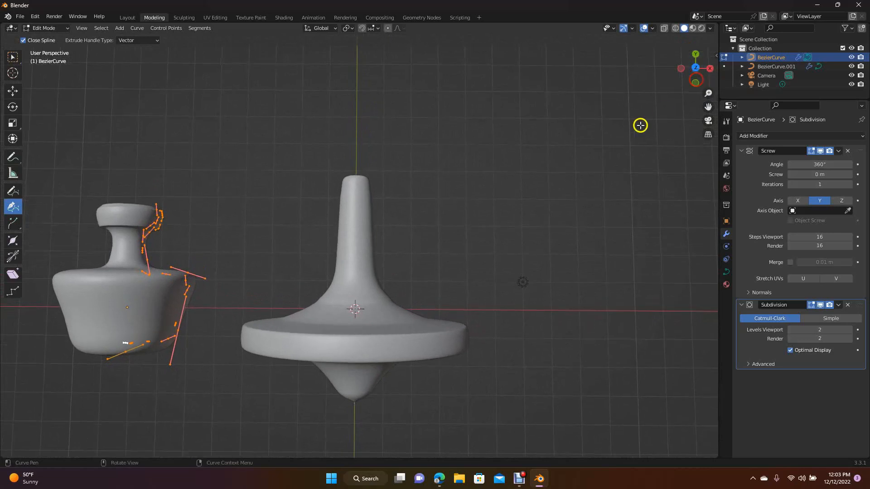
left_click(702, 29)
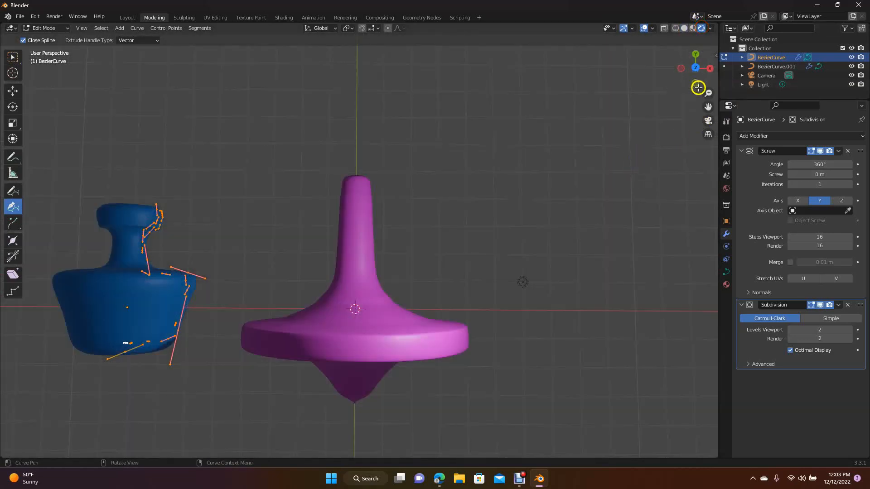
left_click_drag(708, 107, 79, 111)
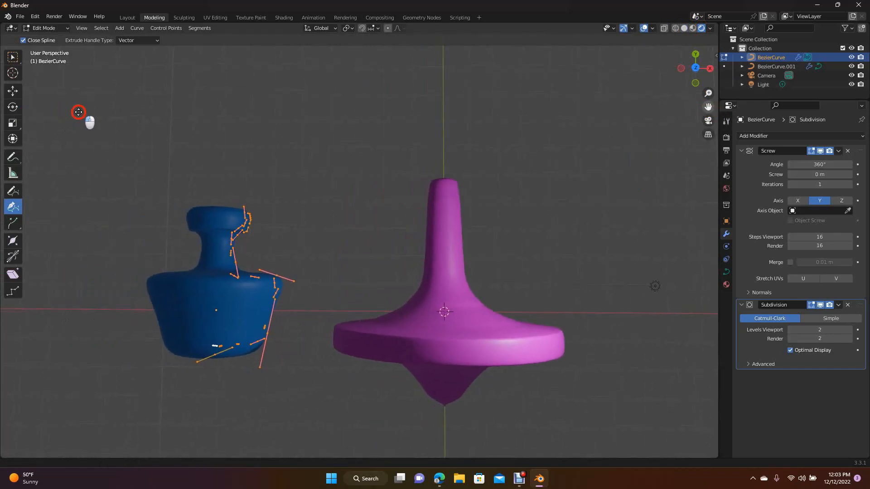
key("KP_7")
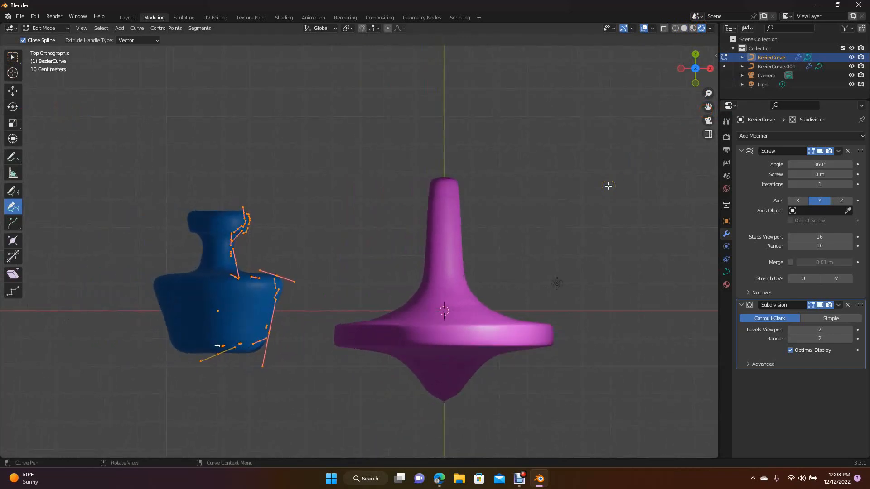
Undo a stray curve point placed beside the spinning top and replace the Curve Pen with the Move tool.
left_click(592, 182)
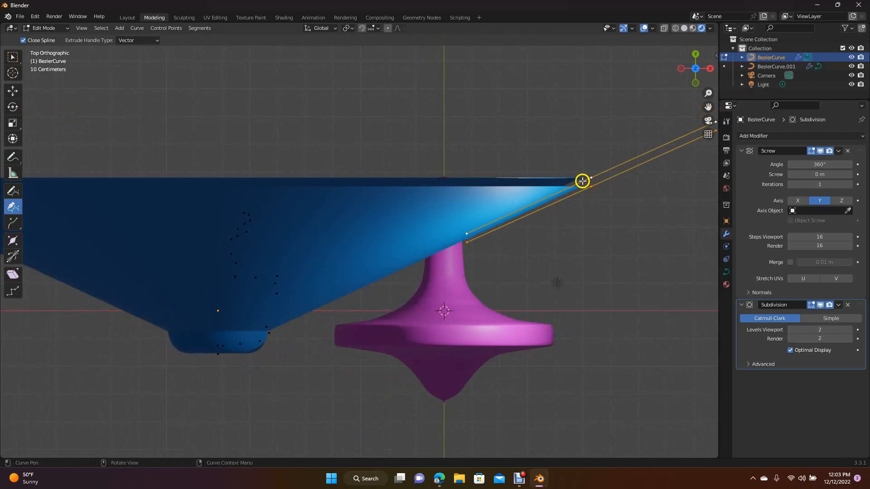
key("ctrl+z")
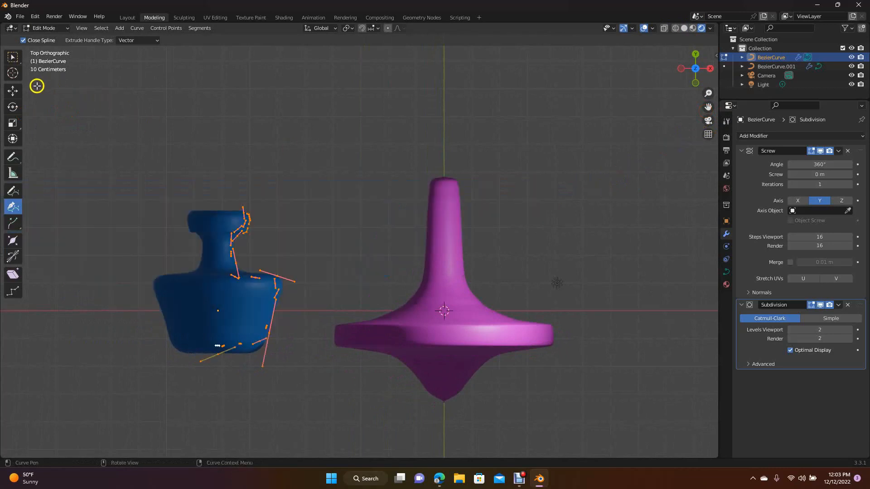
left_click(12, 91)
left_click(133, 122)
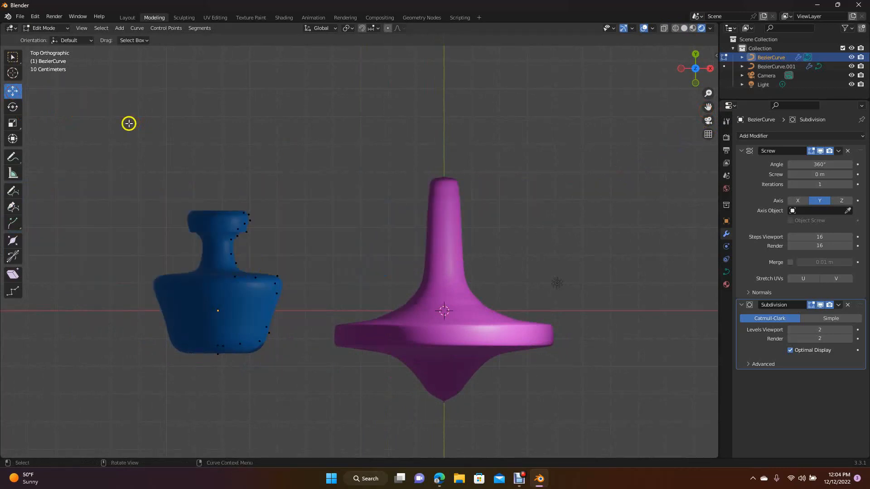
Visit the Layout workspace, return to Modeling, and select a control point on the vase's right side below the shoulder.
left_click(127, 17)
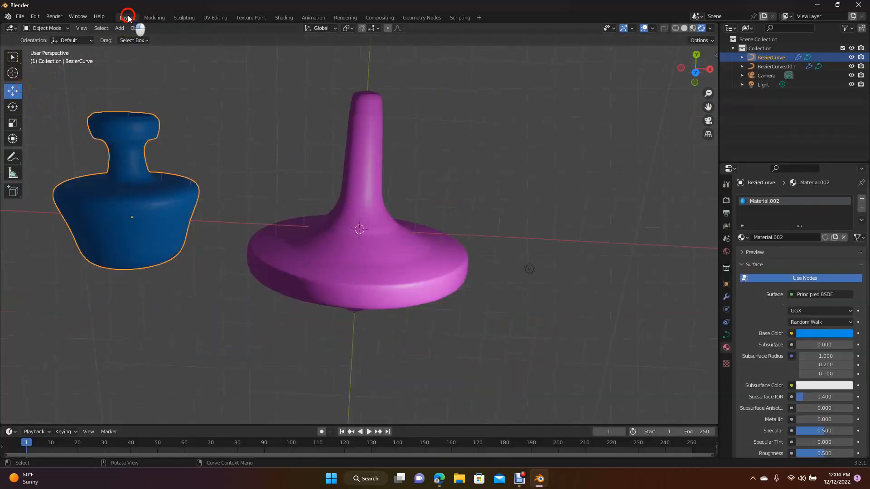
left_click(173, 110)
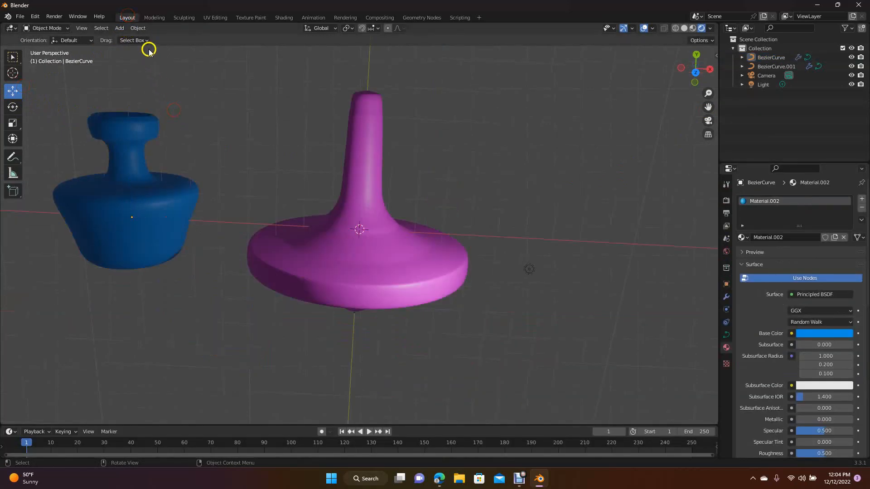
left_click(154, 17)
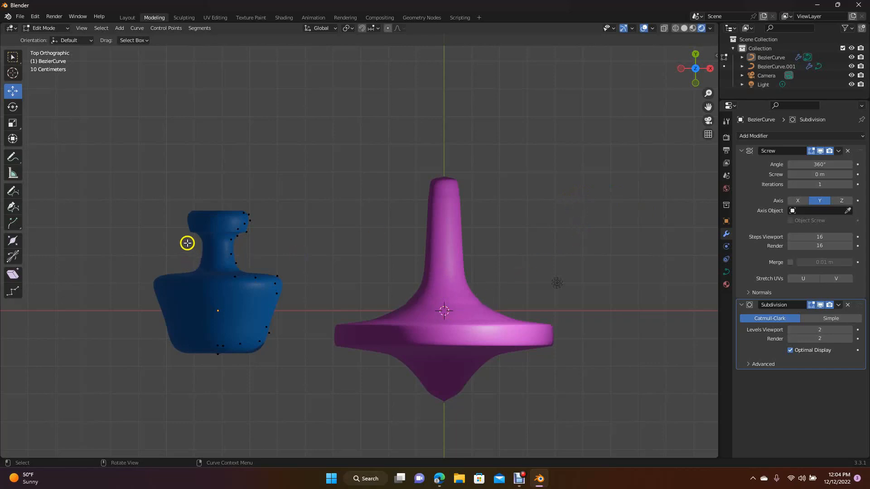
left_click(275, 303)
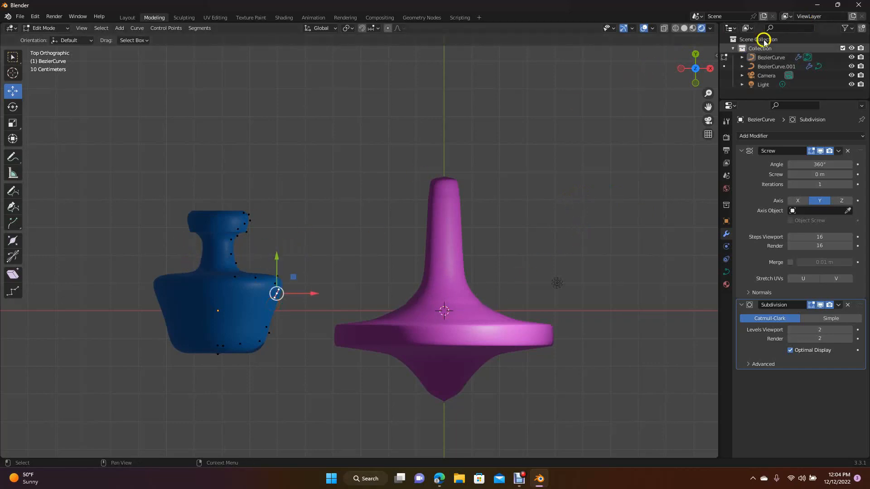
Restore the Blender window to a smaller size and move it aside to expose the Untitled image on the desktop.
left_click(838, 6)
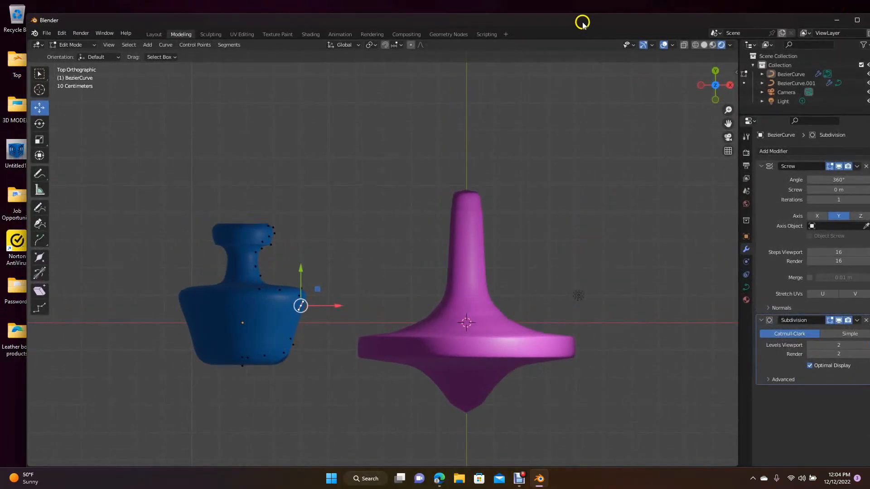
left_click_drag(582, 23, 781, 45)
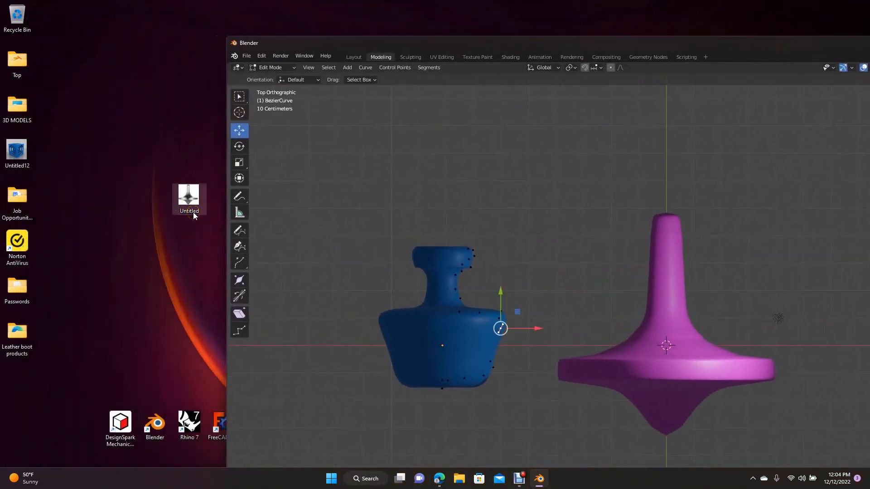
mouse_move(507, 43)
left_mouse_down()
mouse_move(446, 28)
mouse_move(493, 46)
mouse_move(507, 41)
left_mouse_up()
left_click_drag(191, 195, 159, 148)
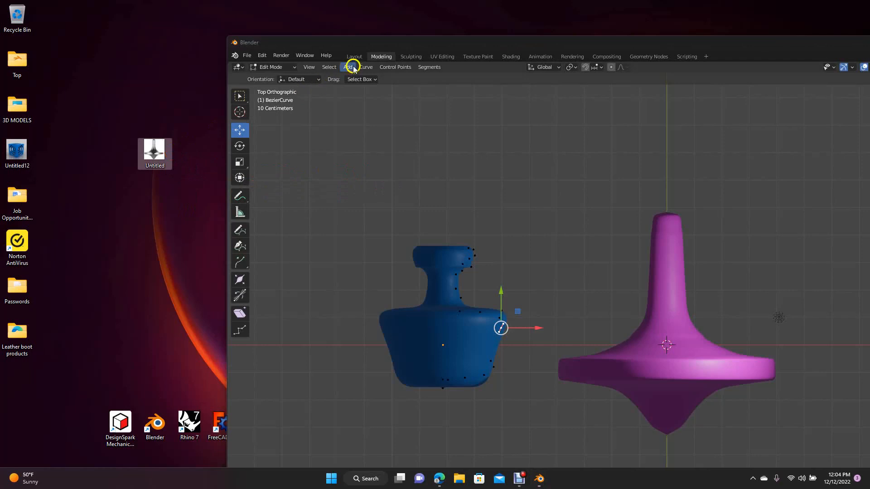
Bring the Untitled image from the desktop into the Layout workspace's top view as a reference above the vase.
left_click(355, 56)
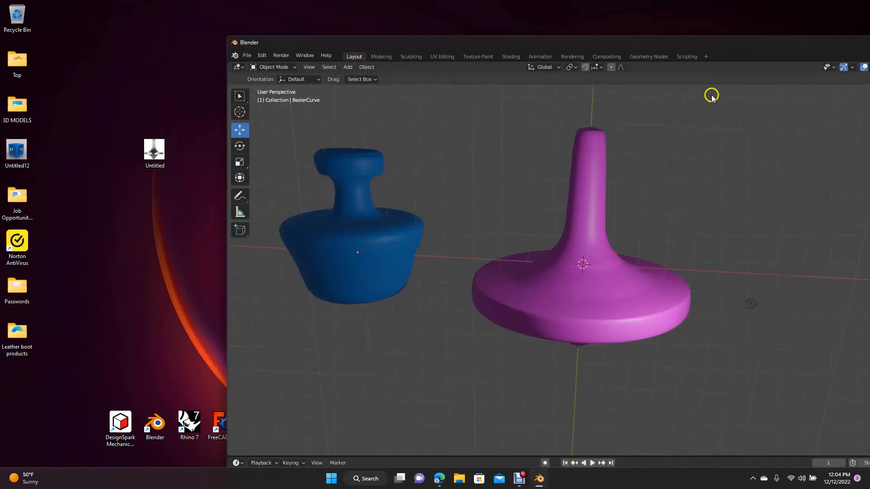
left_click_drag(664, 43, 449, 52)
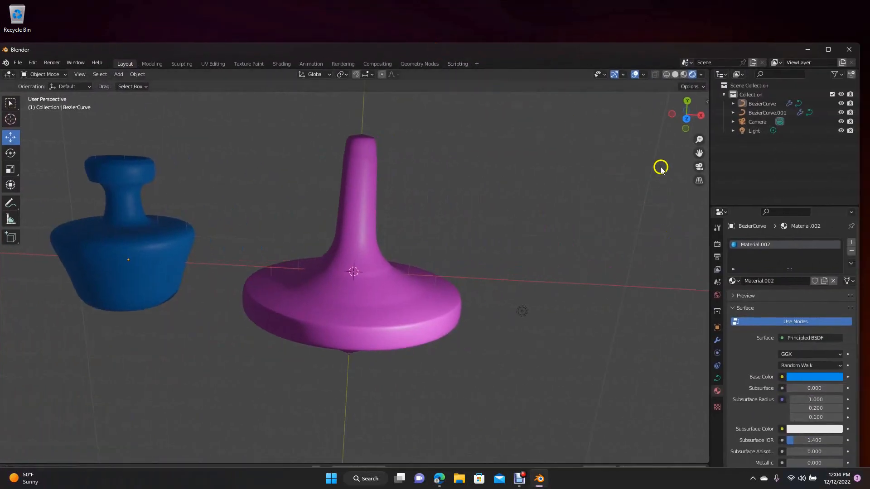
key("KP_7")
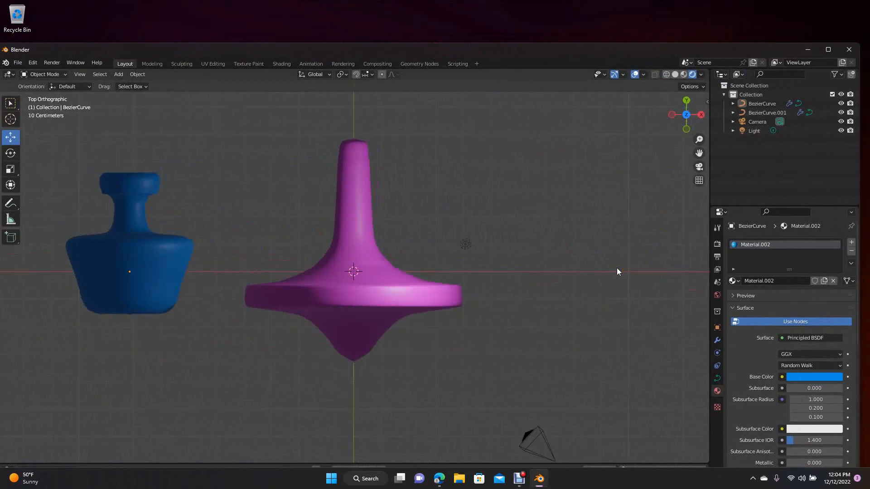
left_click_drag(278, 53, 527, 79)
left_click_drag(154, 150, 473, 192)
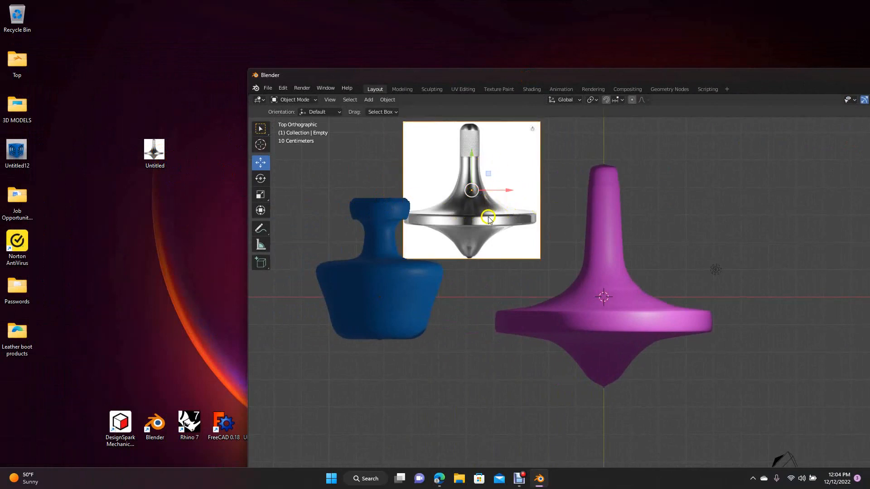
Try scaling and moving the spinning top reference image, and delete it from the scene.
key("s")
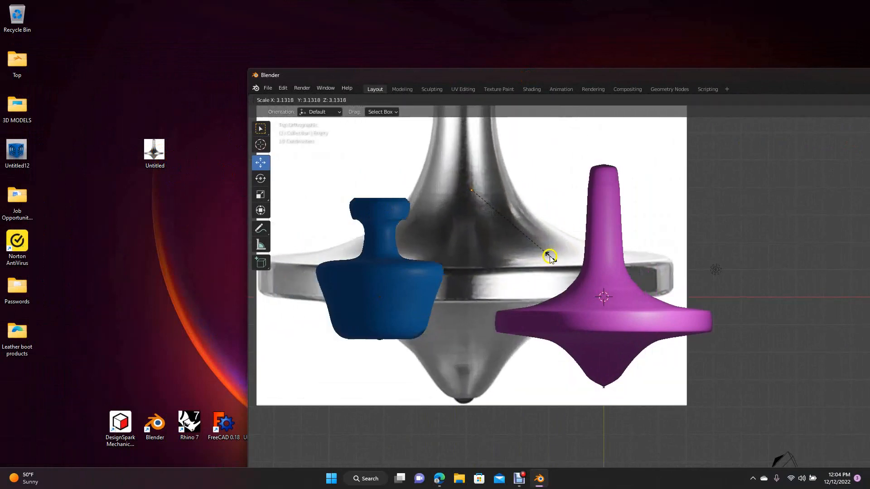
right_click(482, 217)
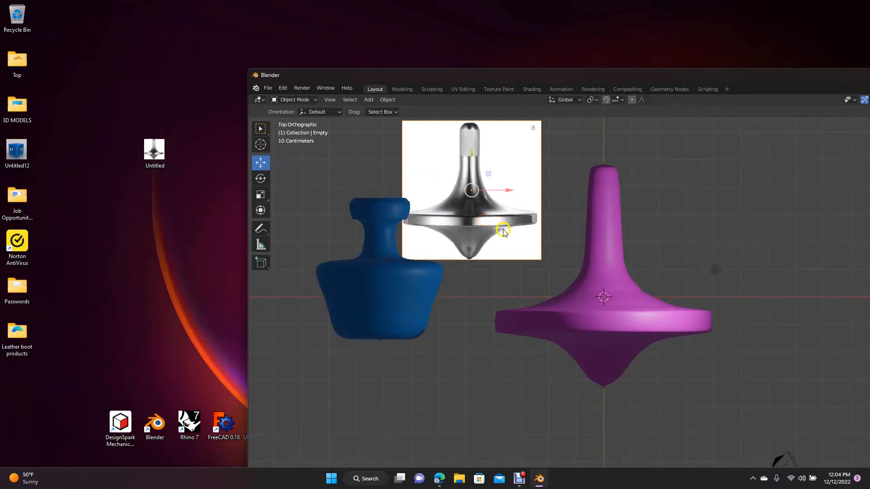
key("g")
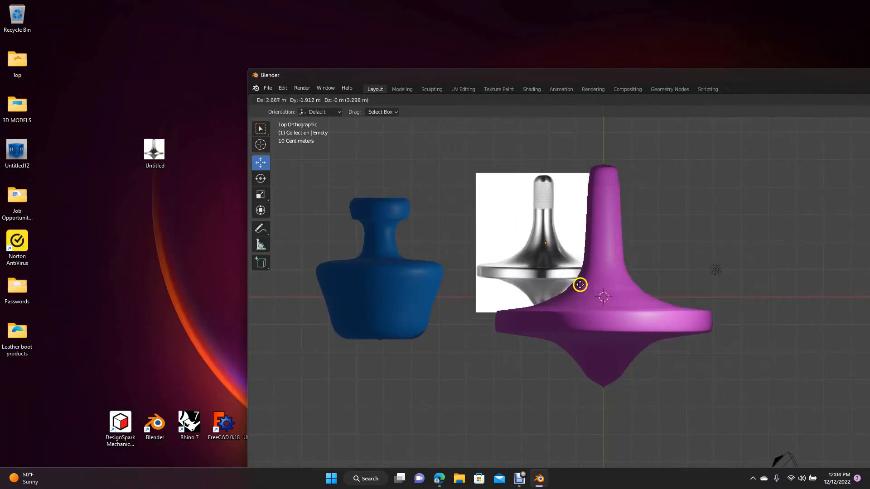
left_click(527, 255)
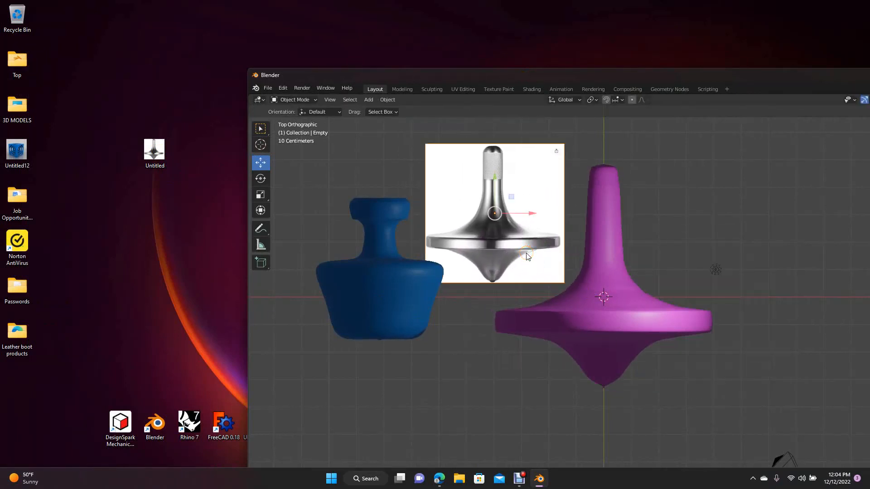
key("Delete")
left_click_drag(596, 74, 431, 32)
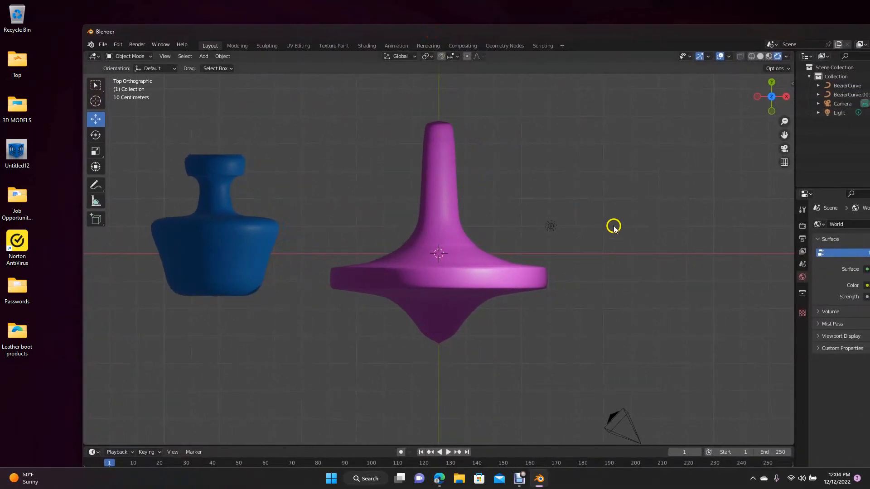